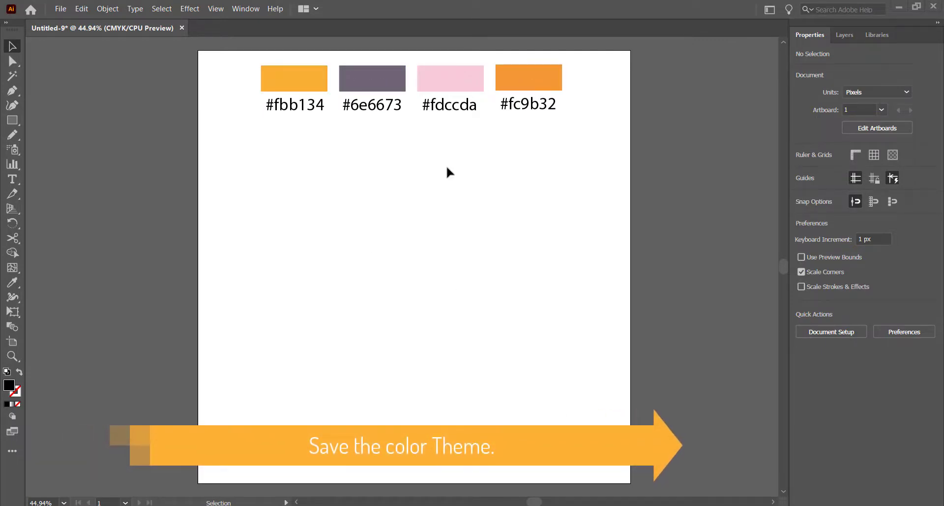
Create a 125 × 90 px ellipse on the empty canvas beside the artboard as the head
{"action": "scroll", "coordinate": [446, 167], "scroll_direction": "left", "scroll_amount": 3}
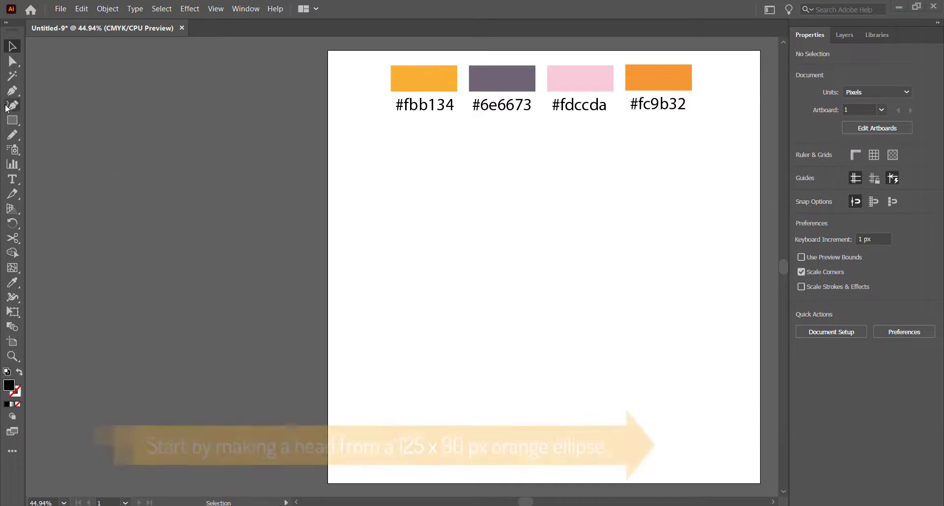
{"action": "left_click", "coordinate": [13, 120]}
{"action": "left_click", "coordinate": [58, 133]}
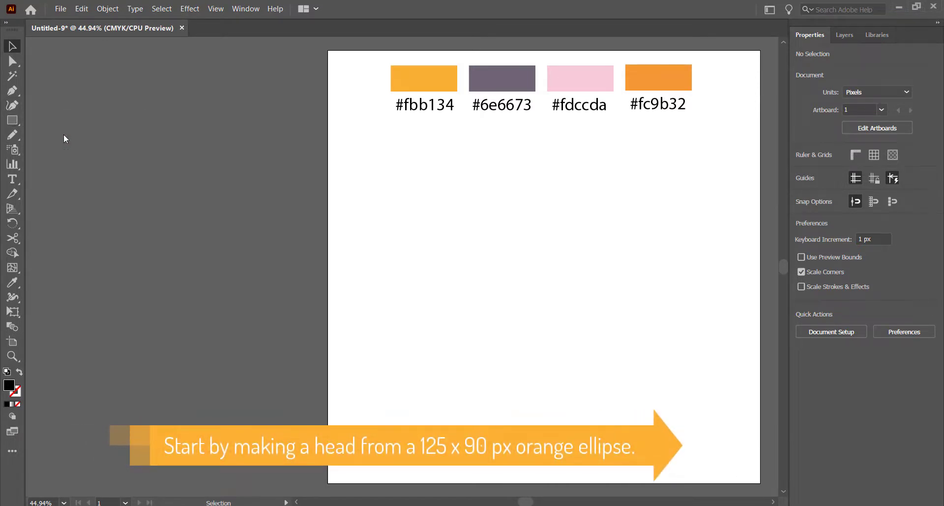
{"action": "left_click", "coordinate": [189, 198]}
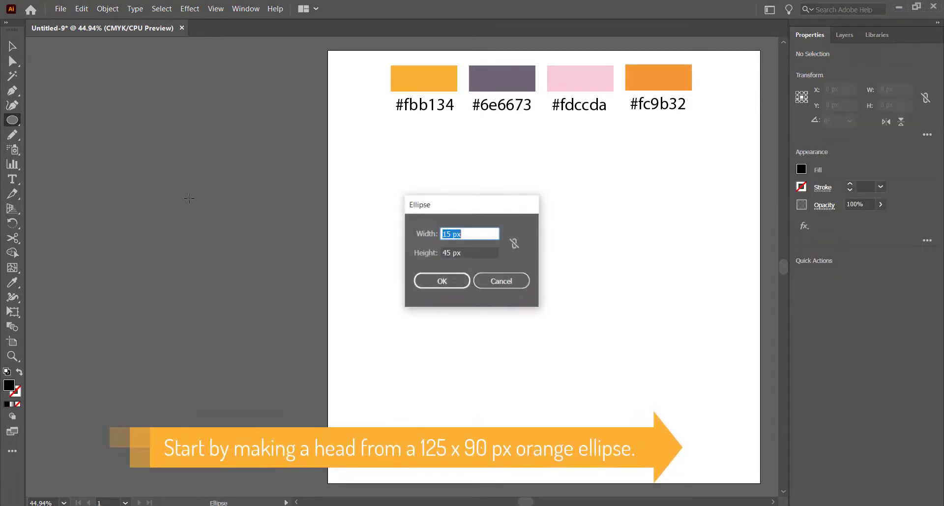
{"action": "type", "text": "1"}
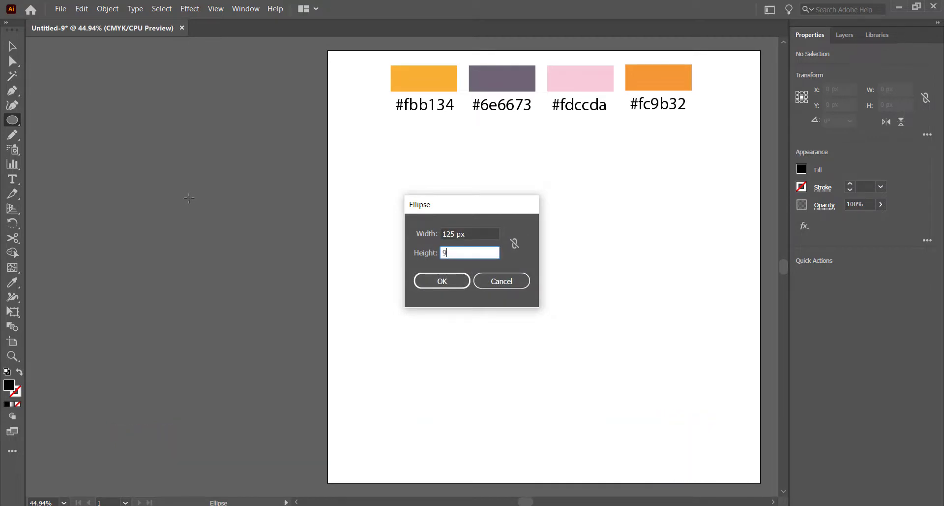
{"action": "left_click", "coordinate": [443, 283]}
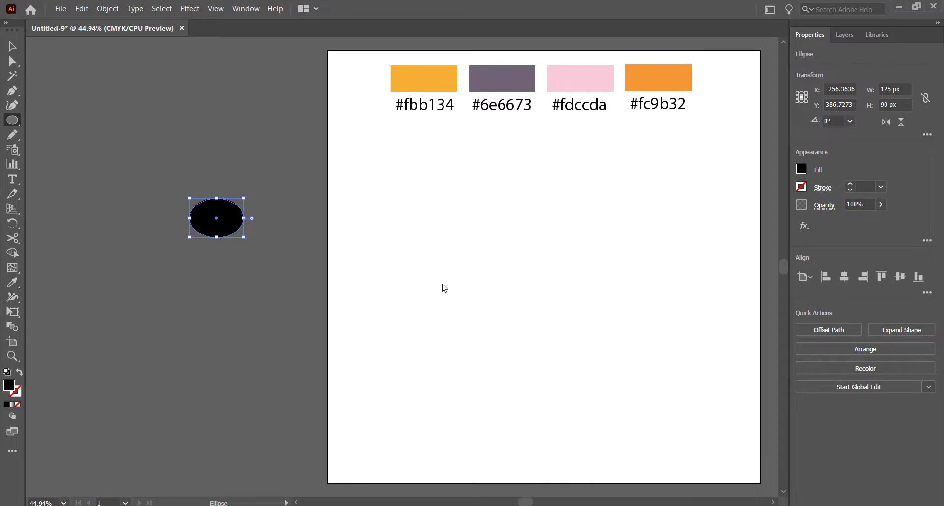
Fill the ellipse with the #fbb134 swatch color and move the labeled color swatches off the artboard, above the ellipse
{"action": "left_click", "coordinate": [427, 80]}
{"action": "left_click", "coordinate": [12, 46]}
{"action": "left_click_drag", "start_coordinate": [337, 62], "coordinate": [530, 88]}
{"action": "left_click_drag", "start_coordinate": [473, 71], "coordinate": [234, 147]}
Shorten the lower handles of the ellipse's left and right anchor points to make the sides of the head more pointed
{"action": "left_click", "coordinate": [255, 194]}
{"action": "key", "text": "ctrl+plus"}
{"action": "key", "text": "ctrl+plus"}
{"action": "left_click", "coordinate": [146, 190]}
{"action": "key", "text": "ctrl+plus"}
{"action": "key", "text": "ctrl+plus"}
{"action": "scroll", "coordinate": [146, 190], "scroll_direction": "up", "scroll_amount": 1}
{"action": "scroll", "coordinate": [146, 191], "scroll_direction": "down", "scroll_amount": 3}
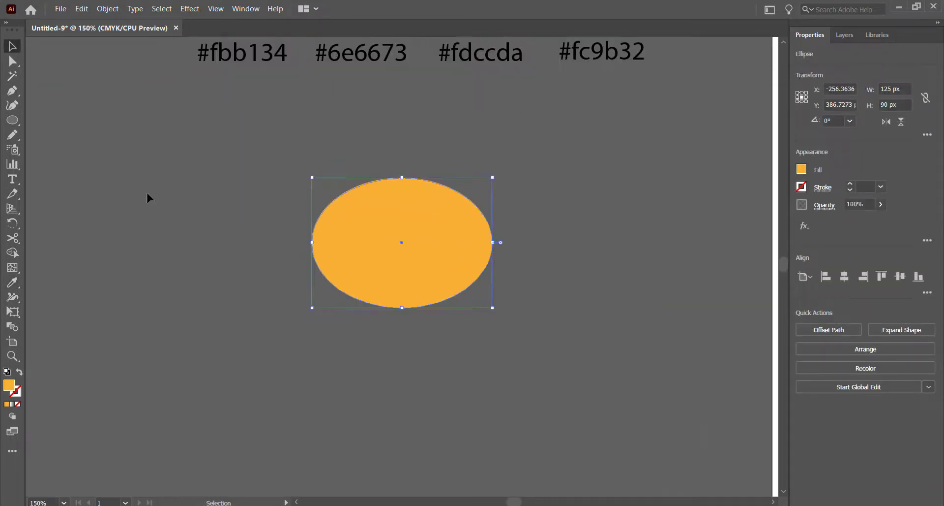
{"action": "scroll", "coordinate": [146, 190], "scroll_direction": "up", "scroll_amount": 8}
{"action": "key", "text": "a"}
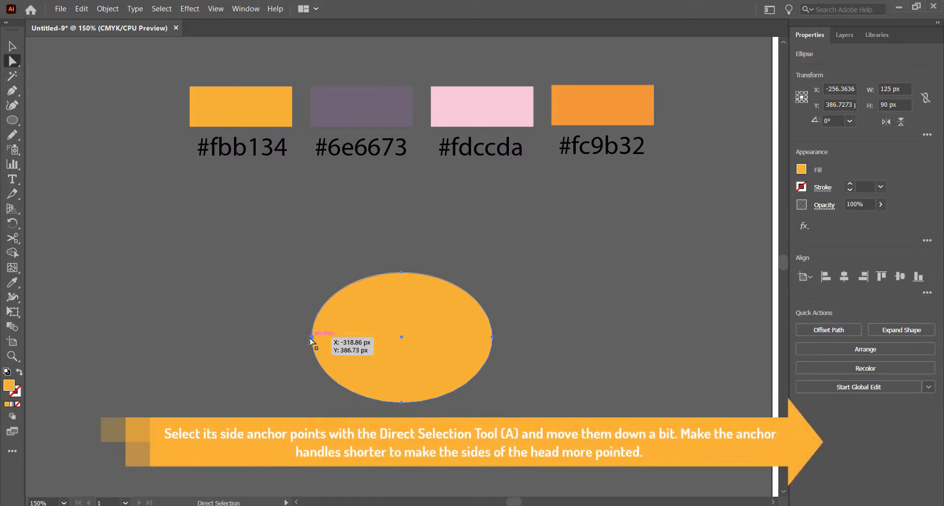
{"action": "left_click", "coordinate": [311, 339]}
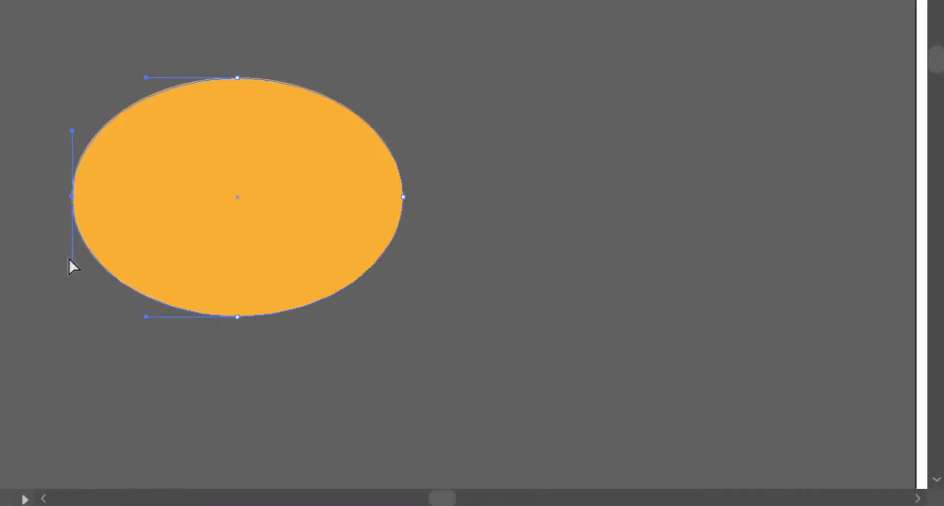
{"action": "left_click", "coordinate": [403, 196]}
{"action": "left_click_drag", "start_coordinate": [403, 263], "coordinate": [402, 230]}
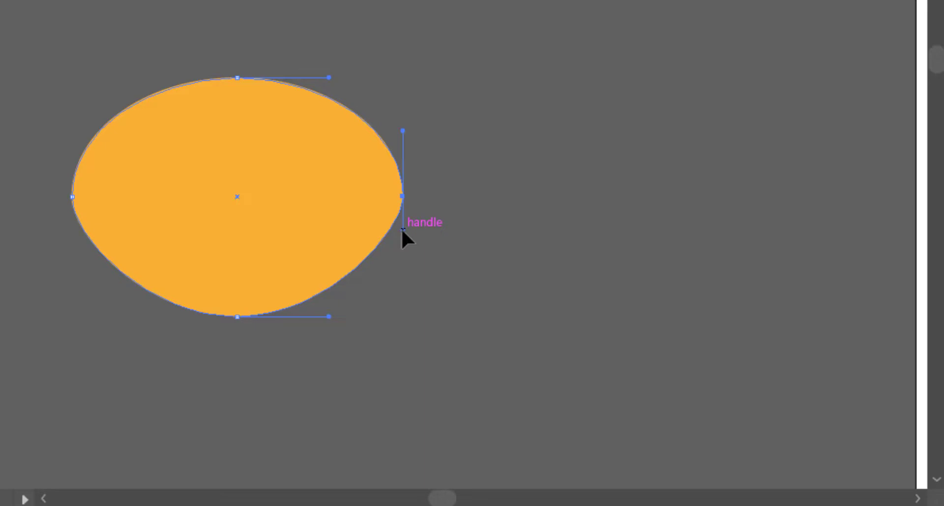
Raise the head's top anchor point to about Y 331 px and tilt the side anchors' upper handles inward
{"action": "left_click_drag", "start_coordinate": [237, 77], "coordinate": [237, 48]}
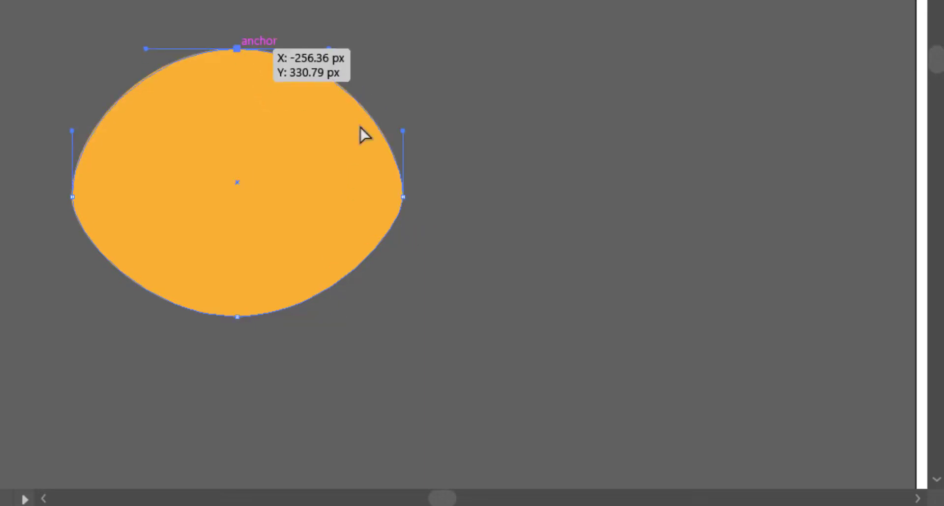
{"action": "left_click_drag", "start_coordinate": [402, 130], "coordinate": [391, 135]}
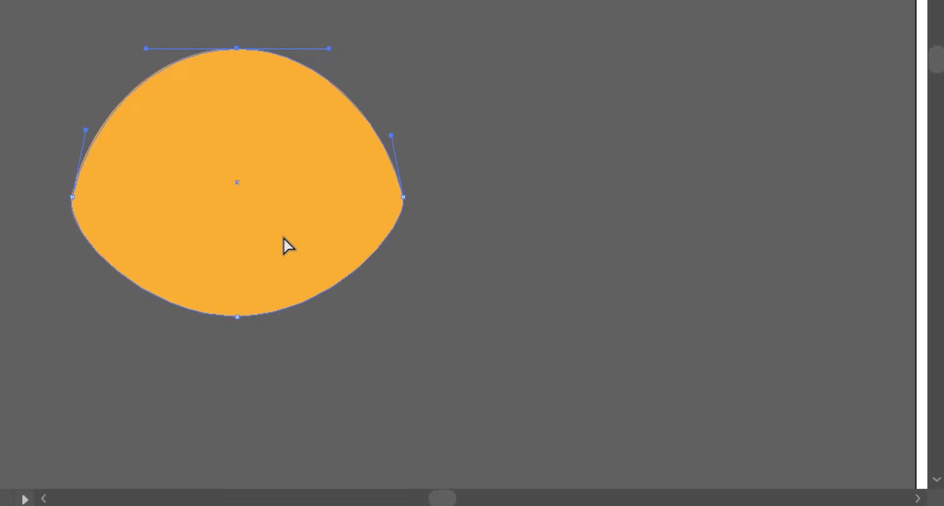
Draw a horizontal line about 174 px long above the head with the Line Segment tool
{"action": "key", "text": "backslash"}
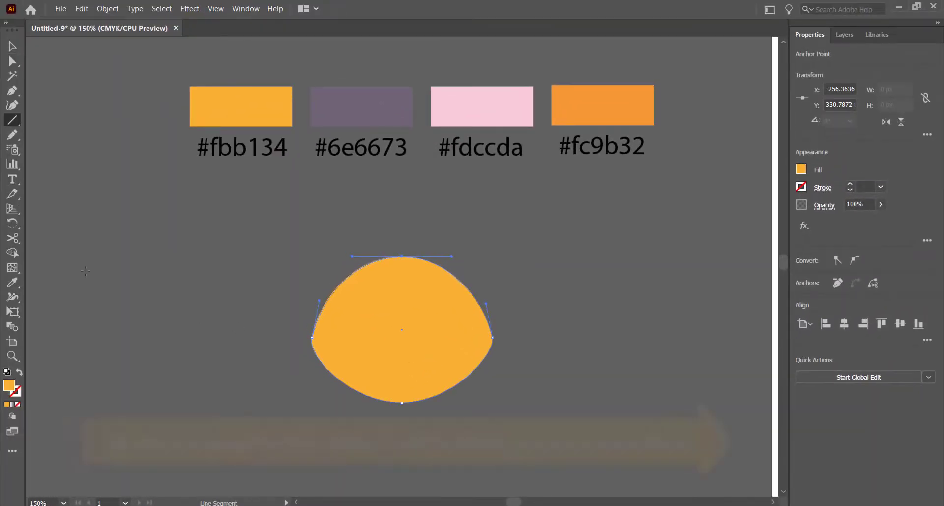
{"action": "left_click", "coordinate": [13, 120]}
{"action": "left_click", "coordinate": [73, 179]}
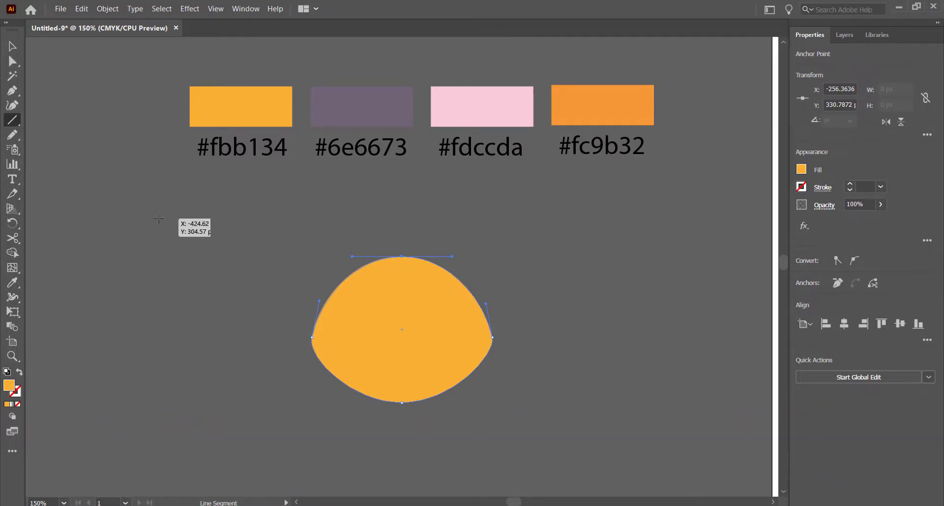
{"action": "left_click_drag", "start_coordinate": [332, 224], "coordinate": [410, 224]}
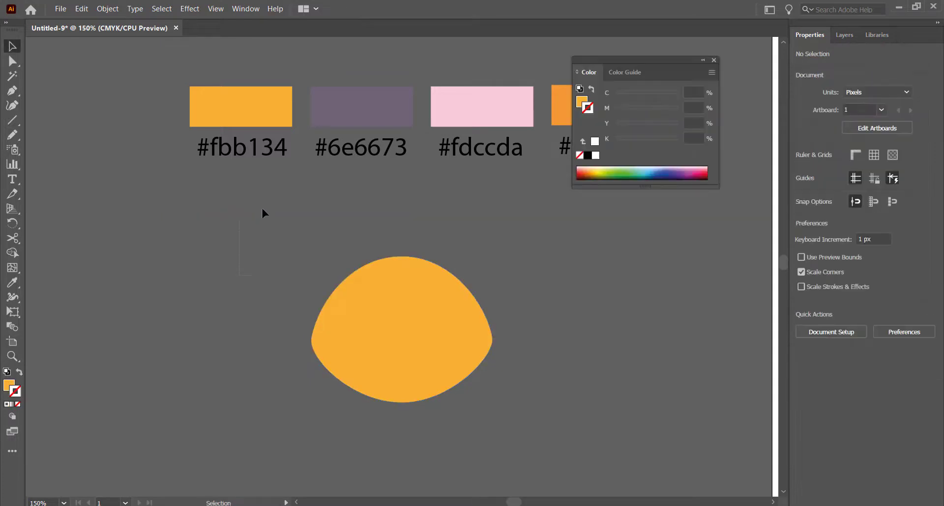
Set the horizontal line's stroke color to white, #ffffff
{"action": "left_click_drag", "start_coordinate": [262, 209], "coordinate": [279, 181]}
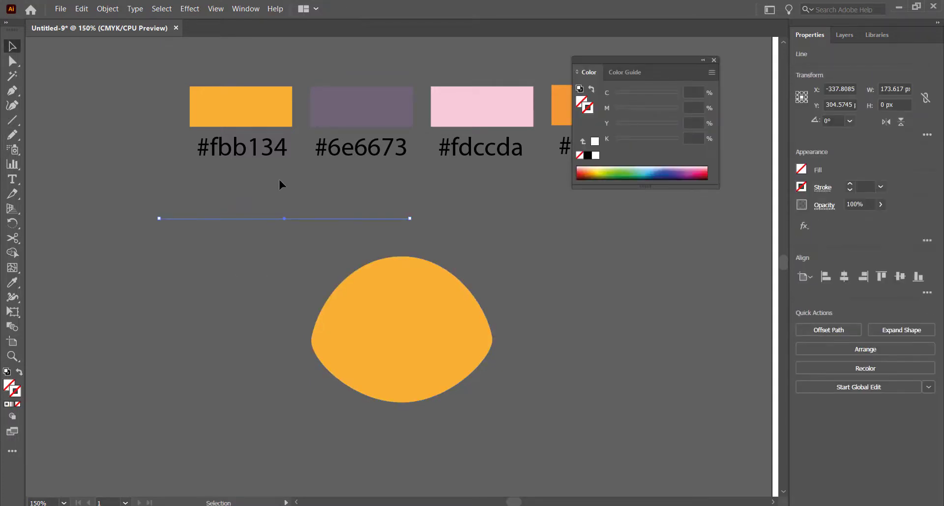
{"action": "double_click", "coordinate": [20, 388]}
{"action": "left_click_drag", "start_coordinate": [323, 256], "coordinate": [310, 175]}
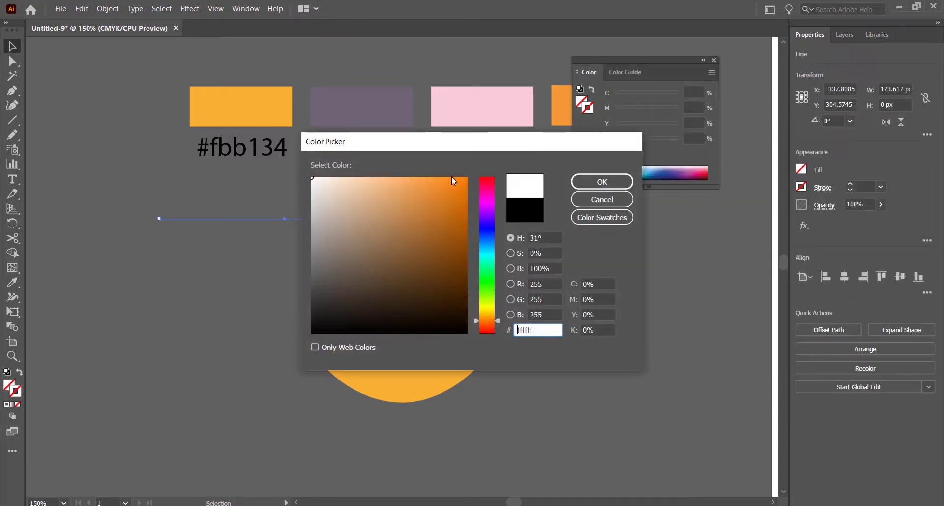
{"action": "left_click", "coordinate": [591, 182]}
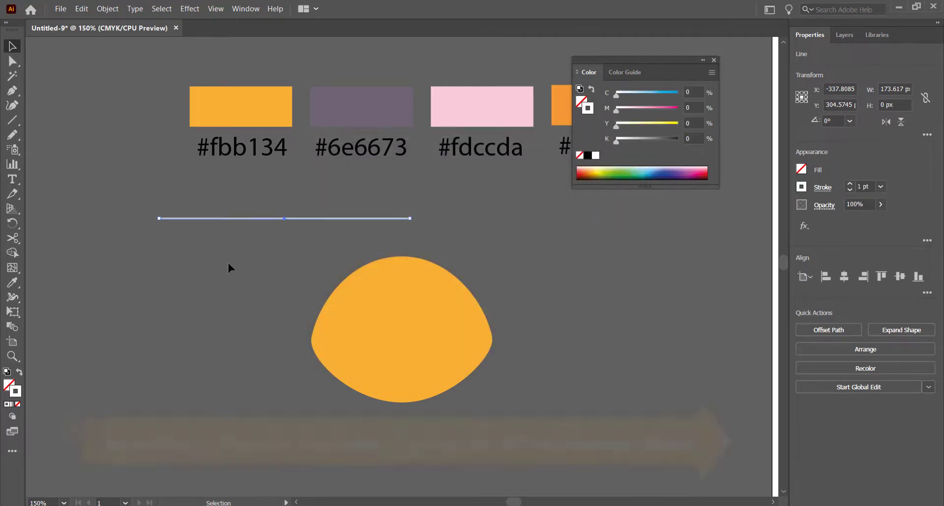
{"action": "left_click", "coordinate": [227, 260]}
{"action": "left_click_drag", "start_coordinate": [245, 241], "coordinate": [269, 198]}
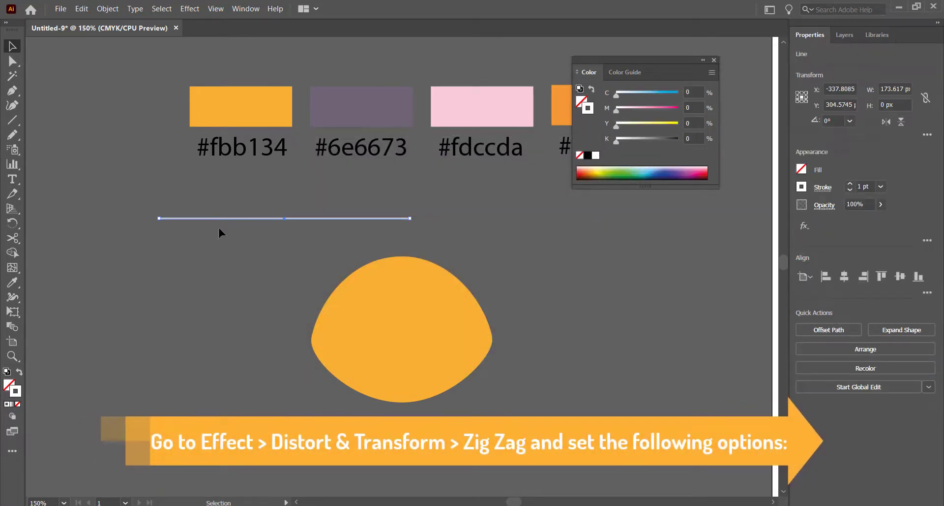
Apply a Zig Zag effect to the line with size 10 px absolute, 3 ridges per segment and smooth points
{"action": "left_click", "coordinate": [190, 8]}
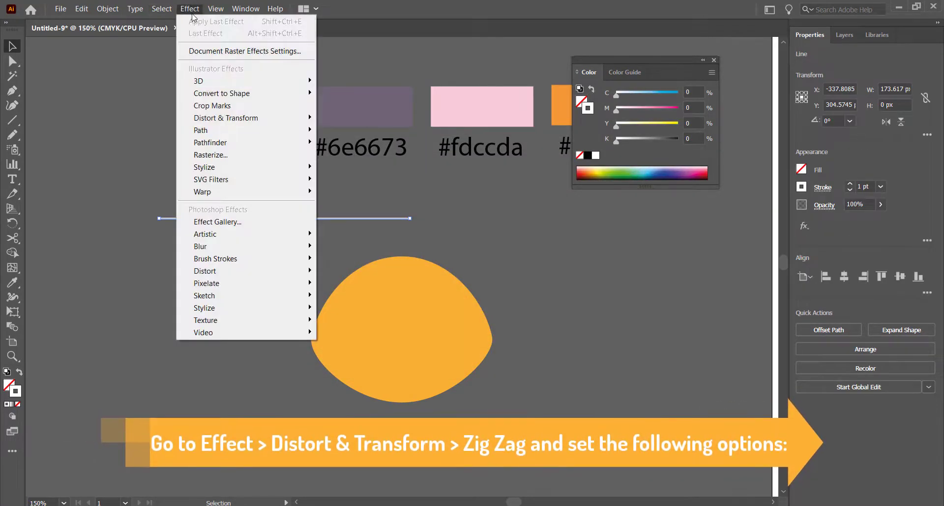
{"action": "mouse_move", "coordinate": [295, 118]}
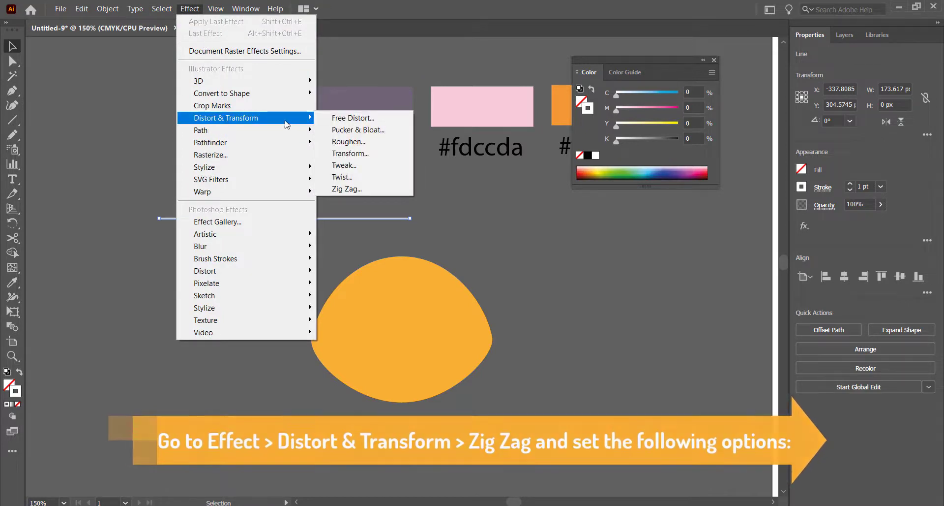
{"action": "left_click", "coordinate": [360, 192]}
{"action": "left_click_drag", "start_coordinate": [453, 167], "coordinate": [559, 141]}
{"action": "left_click", "coordinate": [646, 211]}
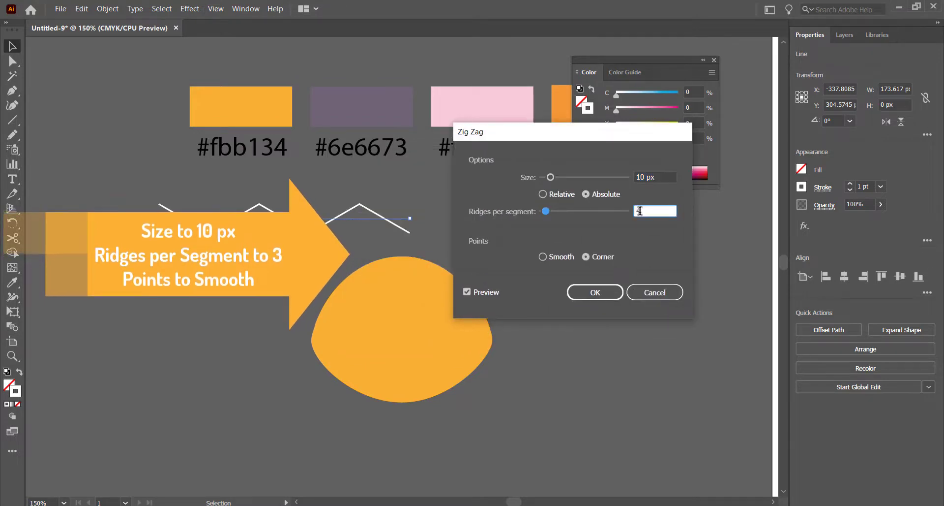
{"action": "key", "text": "Down"}
{"action": "left_click", "coordinate": [566, 256]}
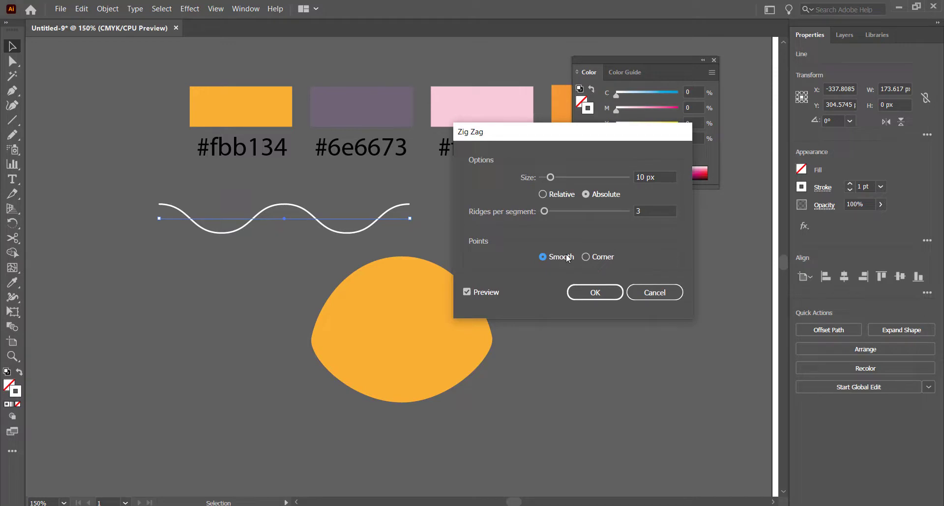
{"action": "left_click", "coordinate": [591, 292]}
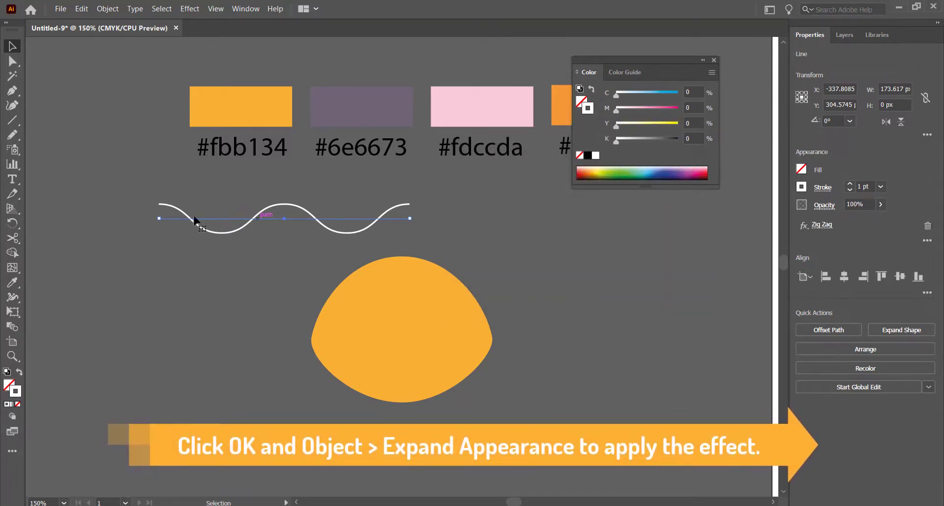
Expand the wavy line's appearance and give its stroke a round cap and round corners
{"action": "left_click", "coordinate": [107, 8]}
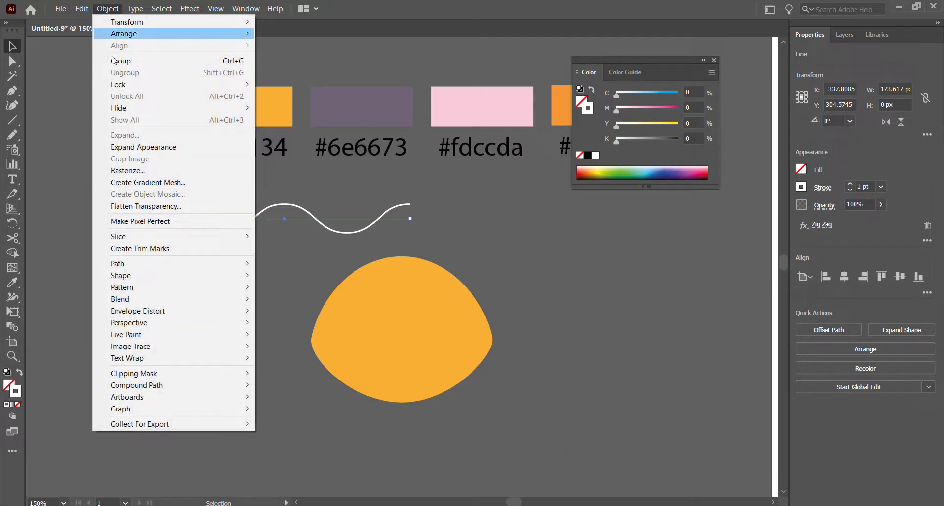
{"action": "left_click", "coordinate": [156, 147]}
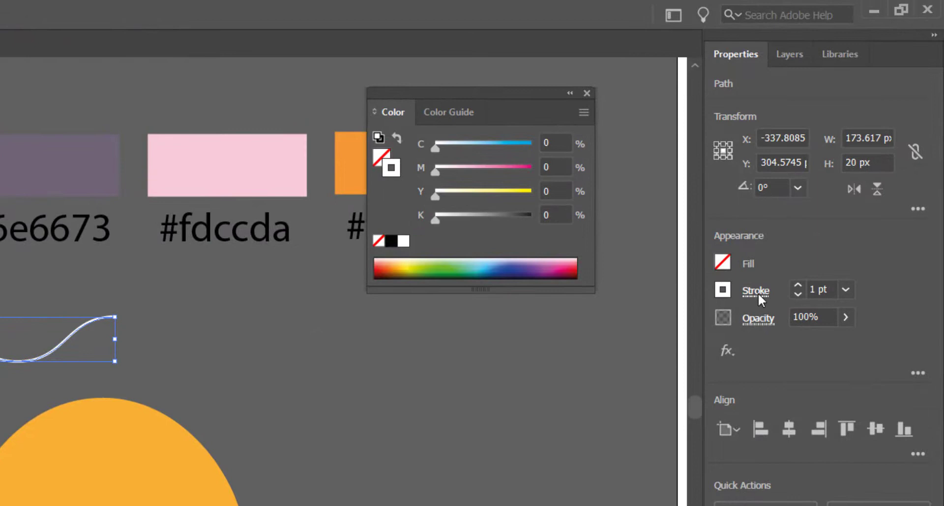
{"action": "left_click", "coordinate": [756, 291]}
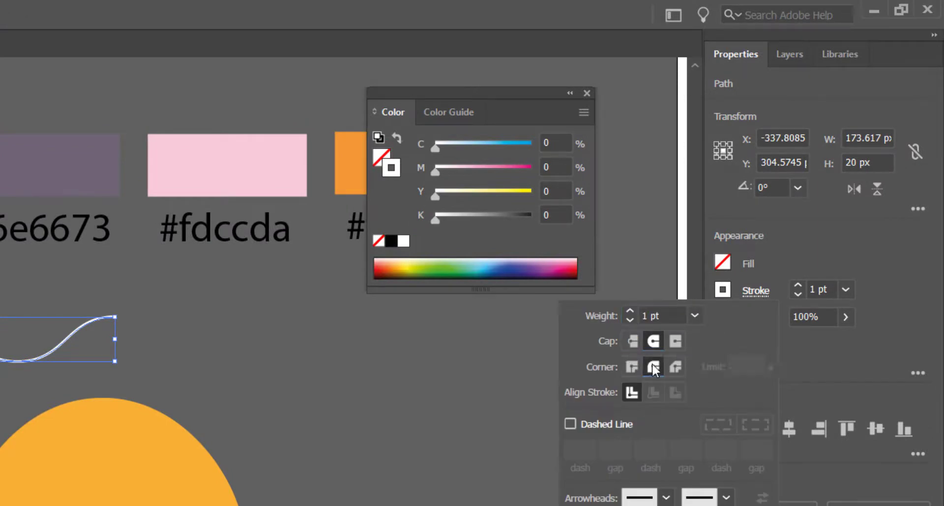
{"action": "left_click", "coordinate": [35, 188]}
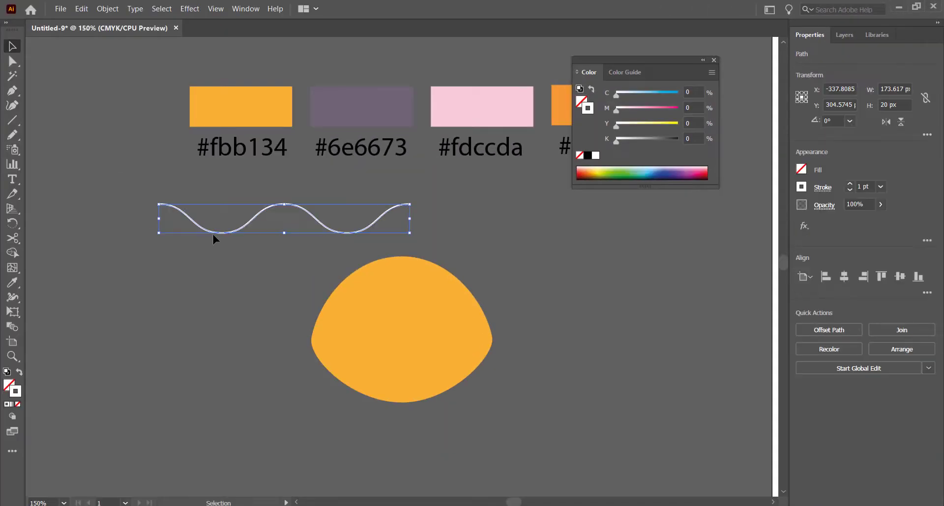
Bend the end anchor handles at both tips of the wavy line downward to straighten the tips
{"action": "key", "text": "ctrl+plus"}
{"action": "key", "text": "ctrl+plus"}
{"action": "left_click", "coordinate": [215, 241]}
{"action": "left_click", "coordinate": [232, 285]}
{"action": "key", "text": "ctrl+minus"}
{"action": "key", "text": "ctrl+minus"}
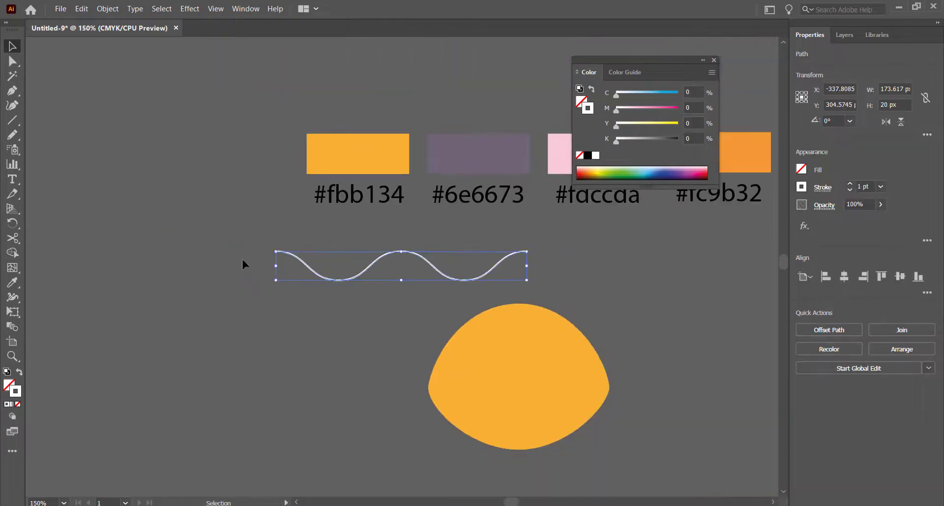
{"action": "key", "text": "a"}
{"action": "key", "text": "ctrl+plus"}
{"action": "key", "text": "ctrl+plus"}
{"action": "left_click", "coordinate": [370, 295]}
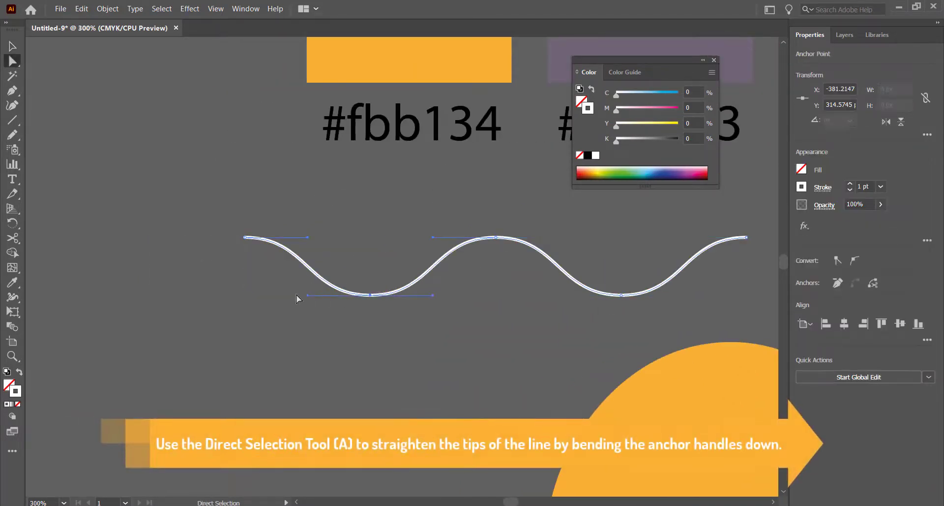
{"action": "left_click_drag", "start_coordinate": [287, 237], "coordinate": [282, 276]}
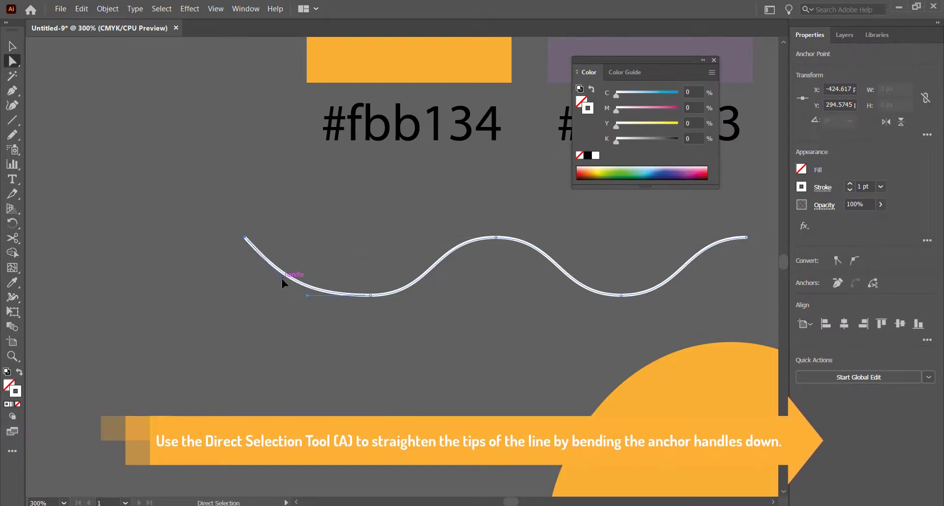
{"action": "left_click", "coordinate": [621, 295]}
{"action": "left_click_drag", "start_coordinate": [684, 237], "coordinate": [722, 277]}
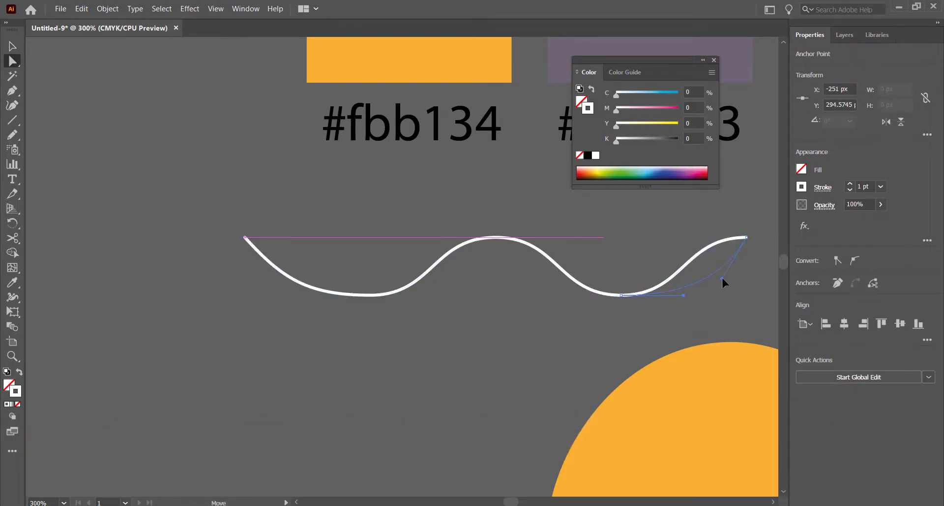
Create an 8 × 8 px circle and place it on the head as an eye
{"action": "left_click", "coordinate": [12, 45]}
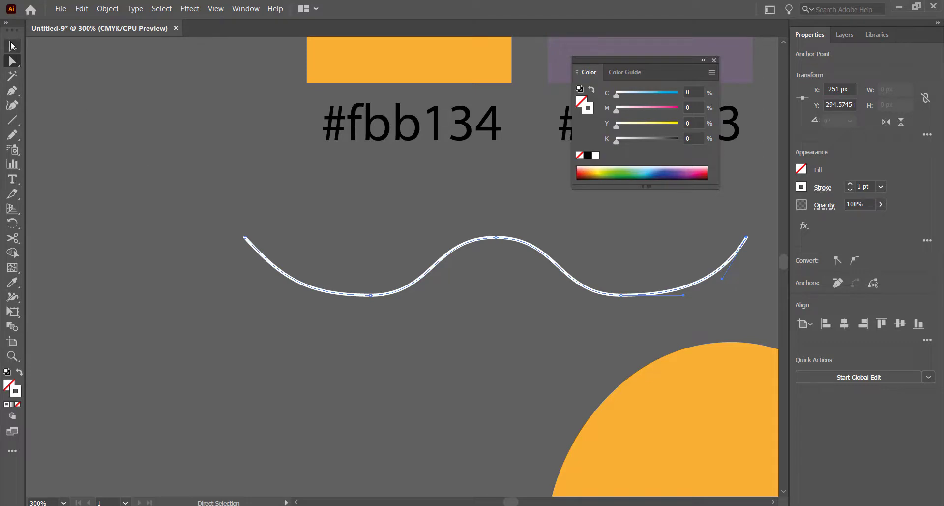
{"action": "key", "text": "ctrl+minus"}
{"action": "scroll", "coordinate": [508, 270], "scroll_direction": "down", "scroll_amount": 3}
{"action": "scroll", "coordinate": [508, 269], "scroll_direction": "up", "scroll_amount": 1}
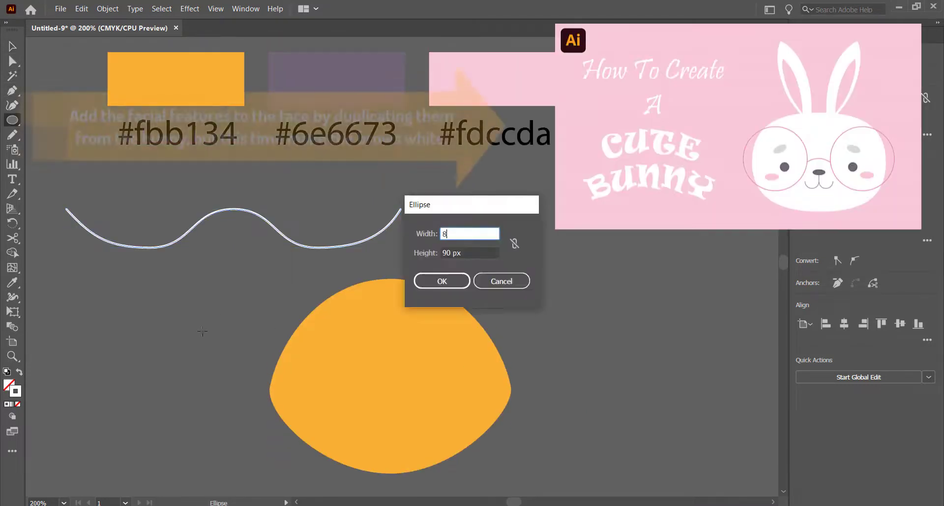
{"action": "key", "text": "Return"}
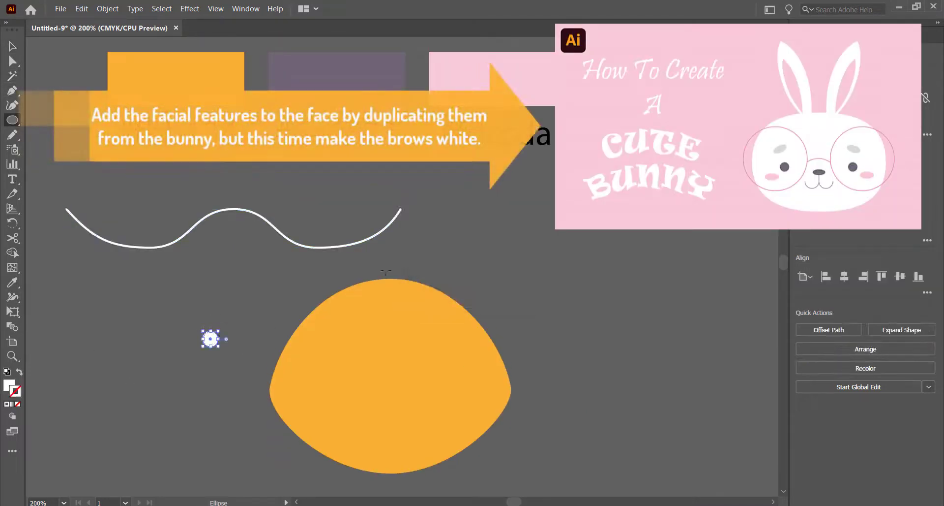
{"action": "key", "text": "v"}
{"action": "key", "text": "ctrl+equal"}
{"action": "left_click_drag", "start_coordinate": [237, 270], "coordinate": [555, 323]}
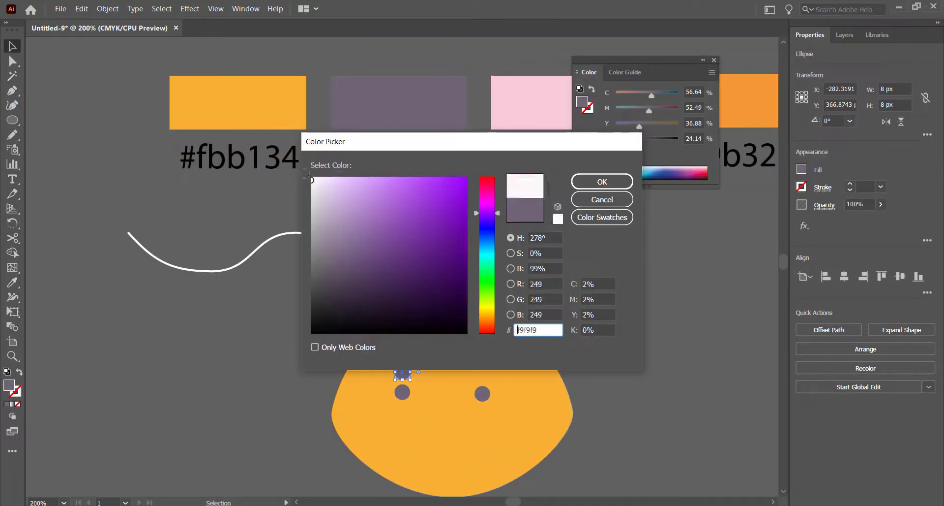
Fill the circle above the left eye with white, make it a tilted oval eyebrow, and place a mirrored copy above the right eye
{"action": "key", "text": "Return"}
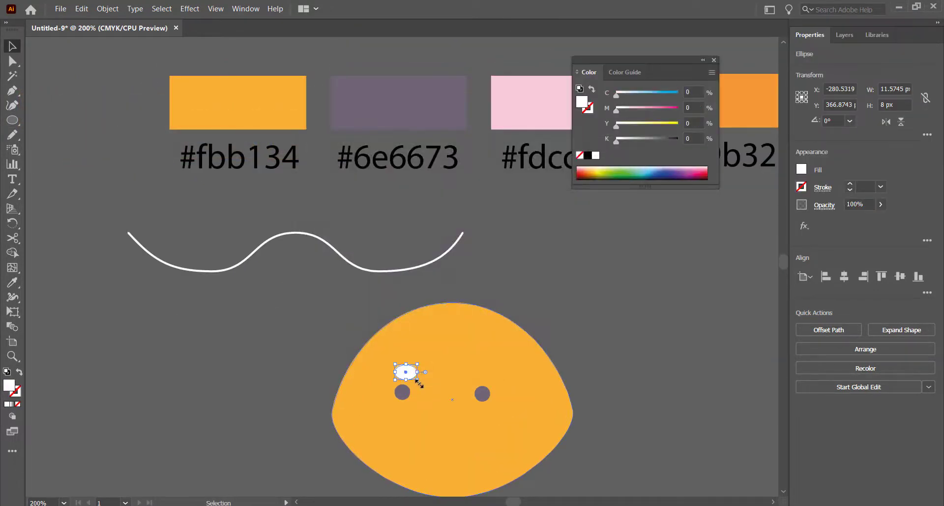
{"action": "left_click_drag", "start_coordinate": [422, 380], "coordinate": [422, 379]}
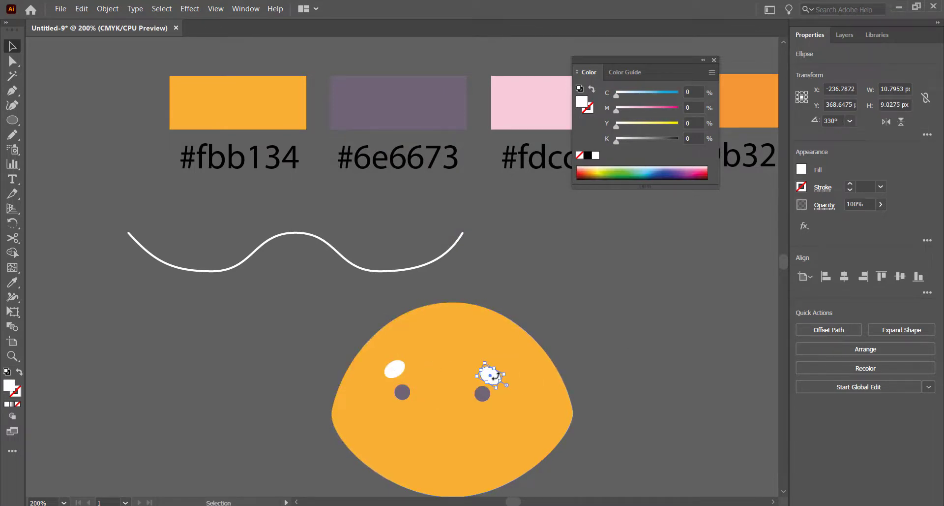
{"action": "left_click", "coordinate": [631, 327]}
Add a pink #fdccda oval cheek about 13.5 × 8 px below the left eye and copy it horizontally to the right side
{"action": "key", "text": "i"}
{"action": "left_click", "coordinate": [536, 106]}
{"action": "left_click_drag", "start_coordinate": [388, 381], "coordinate": [389, 432]}
{"action": "left_click", "coordinate": [714, 60]}
{"action": "key", "text": "v"}
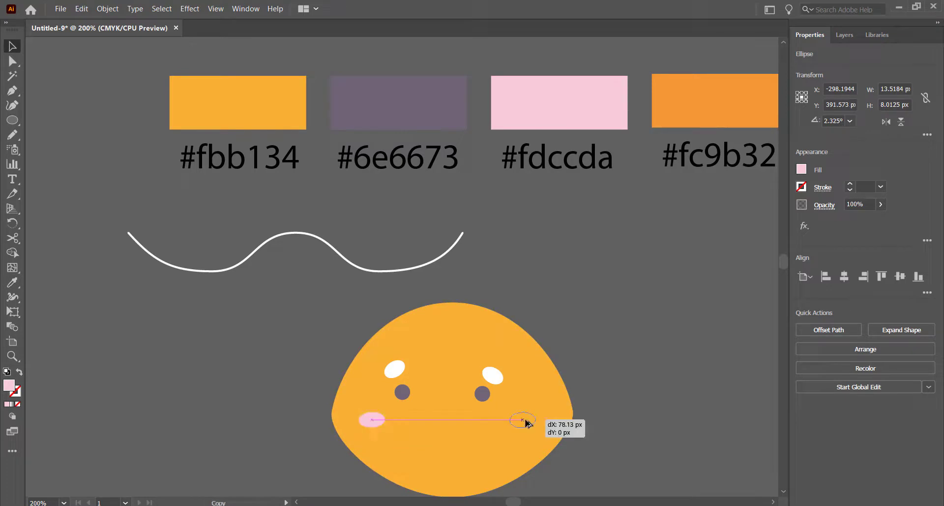
{"action": "left_click_drag", "start_coordinate": [525, 419], "coordinate": [525, 420]}
Move the right eye together with its eyebrow 4 px outward
{"action": "left_click", "coordinate": [483, 393]}
{"action": "left_click", "coordinate": [494, 378], "text": "shift"}
{"action": "key", "text": "shift+Right"}
{"action": "key", "text": "Left"}
{"action": "key", "text": "Left"}
{"action": "key", "text": "Left"}
{"action": "key", "text": "Left"}
{"action": "key", "text": "Left"}
{"action": "key", "text": "Left"}
{"action": "left_click", "coordinate": [536, 336]}
Copy a cheek to the middle of the face as a nose and fill it with the eyes' purple
{"action": "scroll", "coordinate": [536, 336], "scroll_direction": "down", "scroll_amount": 2}
{"action": "left_click", "coordinate": [489, 347]}
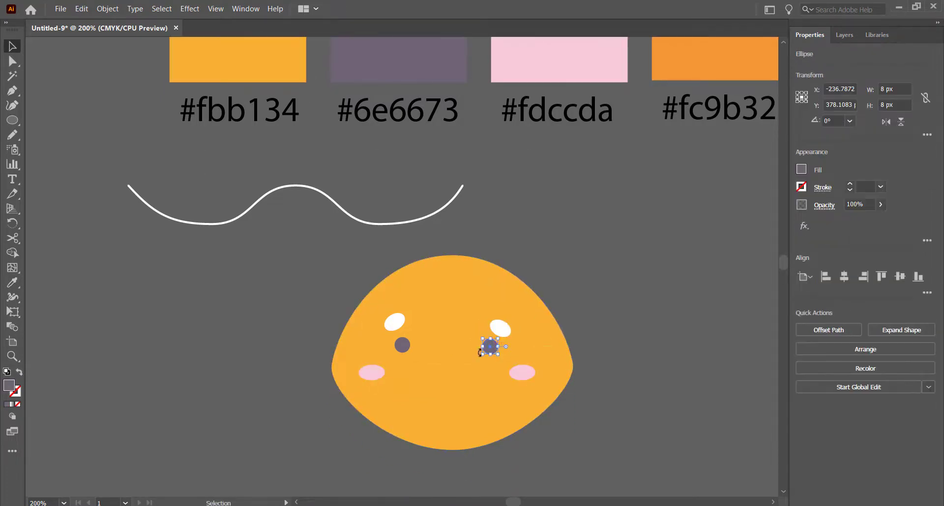
{"action": "key", "text": "ctrl+plus"}
{"action": "left_click", "coordinate": [434, 310]}
{"action": "left_click_drag", "start_coordinate": [434, 309], "coordinate": [327, 321]}
{"action": "key", "text": "i"}
{"action": "left_click", "coordinate": [400, 266]}
{"action": "key", "text": "v"}
{"action": "key", "text": "ctrl+plus"}
Reshape the nose by raising and widening its side anchors to about 20 × 8 px, and move it slightly down
{"action": "key", "text": "a"}
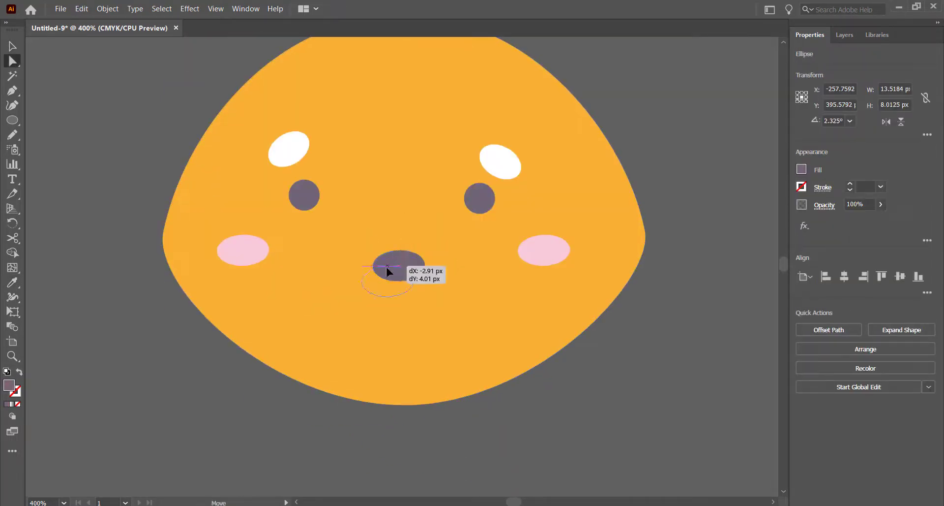
{"action": "left_click_drag", "start_coordinate": [374, 267], "coordinate": [365, 263]}
{"action": "left_click", "coordinate": [366, 263]}
{"action": "left_click_drag", "start_coordinate": [365, 263], "coordinate": [356, 258]}
{"action": "left_click_drag", "start_coordinate": [418, 261], "coordinate": [432, 258]}
{"action": "left_click_drag", "start_coordinate": [393, 276], "coordinate": [394, 276]}
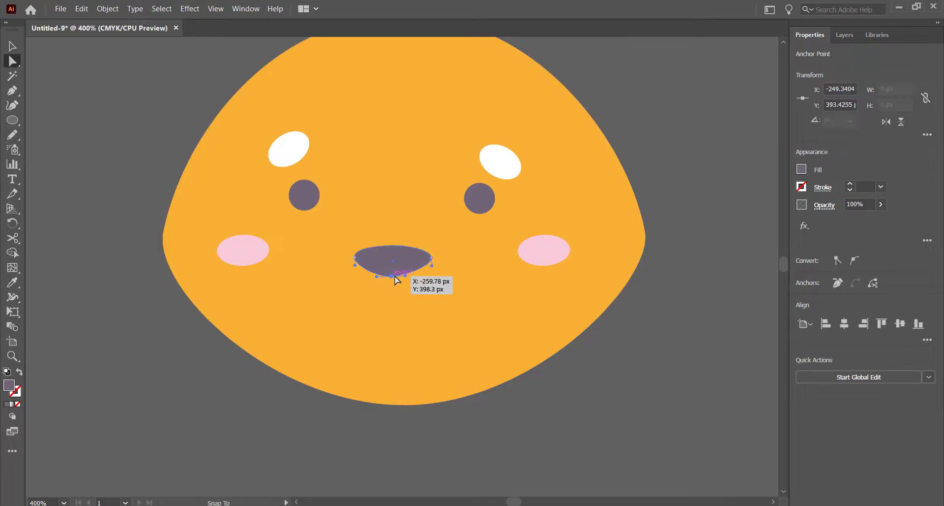
{"action": "left_click", "coordinate": [405, 253]}
{"action": "left_click", "coordinate": [395, 245]}
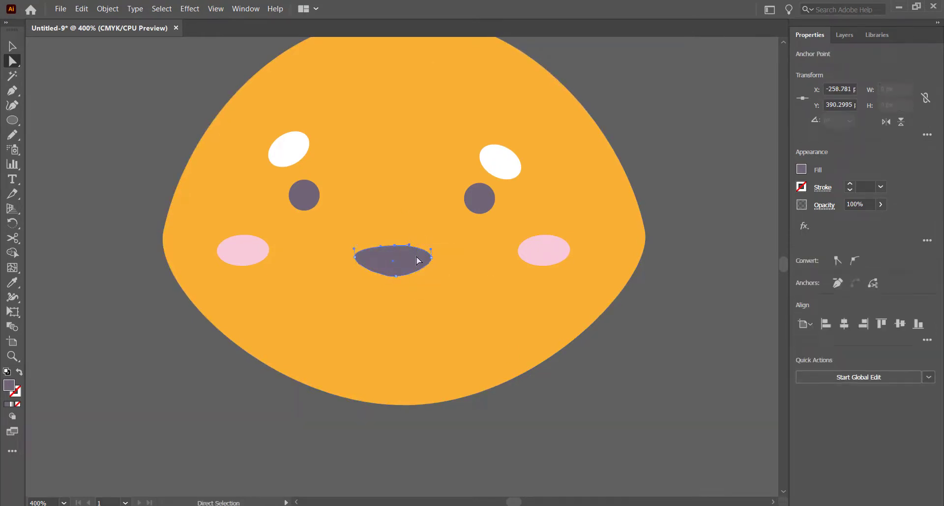
{"action": "left_click_drag", "start_coordinate": [396, 255], "coordinate": [397, 270]}
Copy the left eye outside the head, turn it into an unfilled circle with a 2 pt stroke, and enlarge it to about 12 px
{"action": "scroll", "coordinate": [391, 189], "scroll_direction": "left", "scroll_amount": 3}
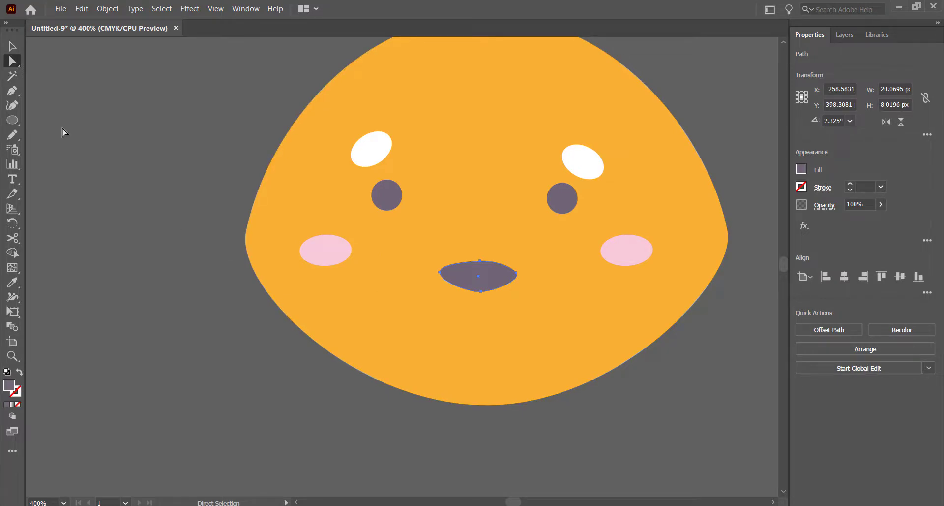
{"action": "left_click_drag", "start_coordinate": [394, 194], "coordinate": [233, 332]}
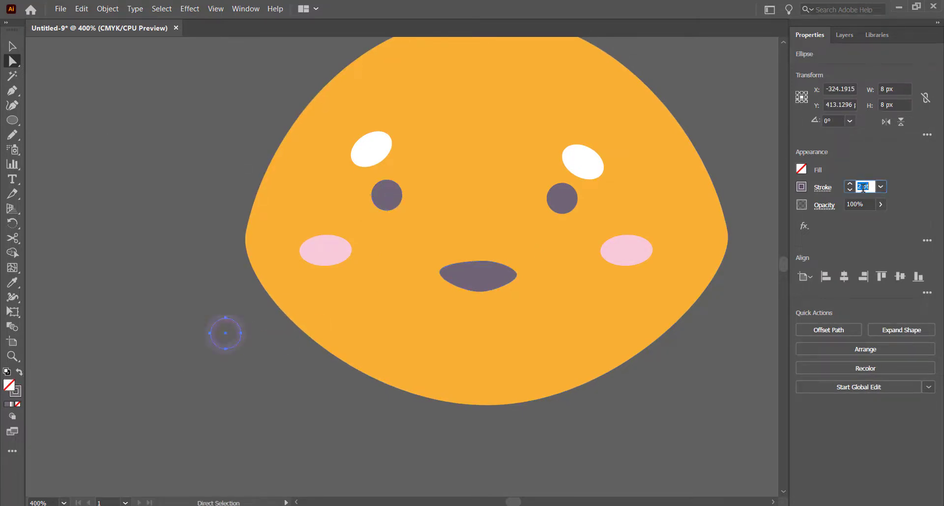
{"action": "left_click", "coordinate": [226, 337]}
{"action": "key", "text": "v"}
{"action": "left_click", "coordinate": [241, 338]}
{"action": "left_click_drag", "start_coordinate": [241, 333], "coordinate": [249, 333]}
{"action": "left_click", "coordinate": [78, 156]}
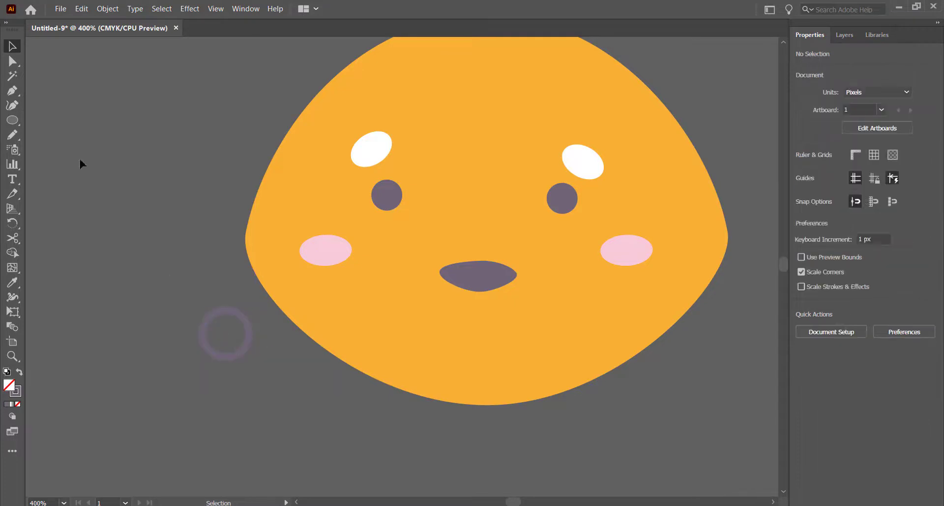
Delete the circle's top anchor to leave the lower half arc and give its stroke a round cap and round corners
{"action": "key", "text": "a"}
{"action": "left_click", "coordinate": [226, 309]}
{"action": "key", "text": "Delete"}
{"action": "key", "text": "v"}
{"action": "left_click", "coordinate": [232, 320]}
{"action": "key", "text": "ctrl+plus"}
{"action": "left_click", "coordinate": [171, 383]}
{"action": "left_click", "coordinate": [822, 187]}
{"action": "left_click", "coordinate": [757, 220]}
{"action": "left_click", "coordinate": [756, 236]}
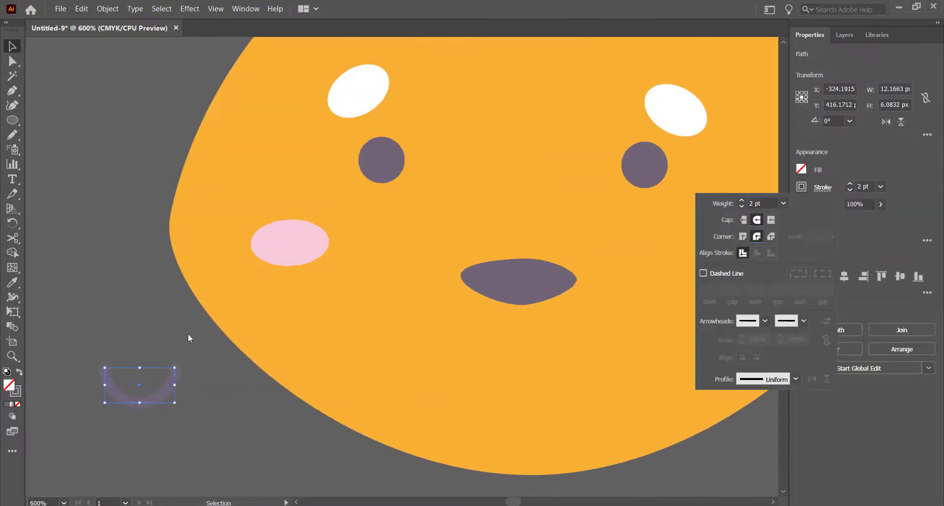
Duplicate the arc right beside the original with touching ends and group the two arcs as a mouth
{"action": "left_click_drag", "start_coordinate": [234, 386], "coordinate": [239, 386]}
{"action": "left_click", "coordinate": [122, 341]}
{"action": "left_click_drag", "start_coordinate": [122, 340], "coordinate": [200, 394]}
{"action": "key", "text": "ctrl+g"}
Place the mouth centered under the nose and connect the two with a short vertical line using the Pen tool
{"action": "left_click_drag", "start_coordinate": [187, 394], "coordinate": [433, 417]}
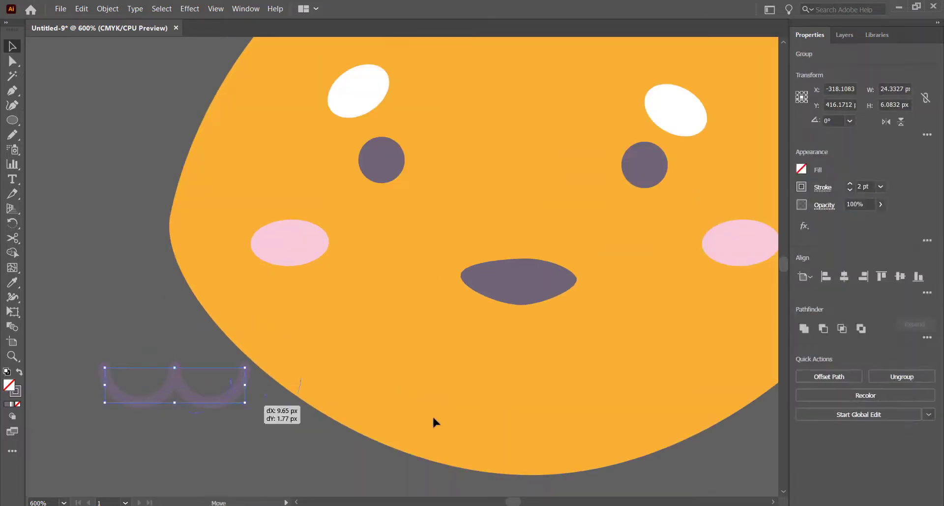
{"action": "left_click_drag", "start_coordinate": [531, 350], "coordinate": [531, 343]}
{"action": "left_click", "coordinate": [12, 90]}
{"action": "left_click", "coordinate": [519, 316]}
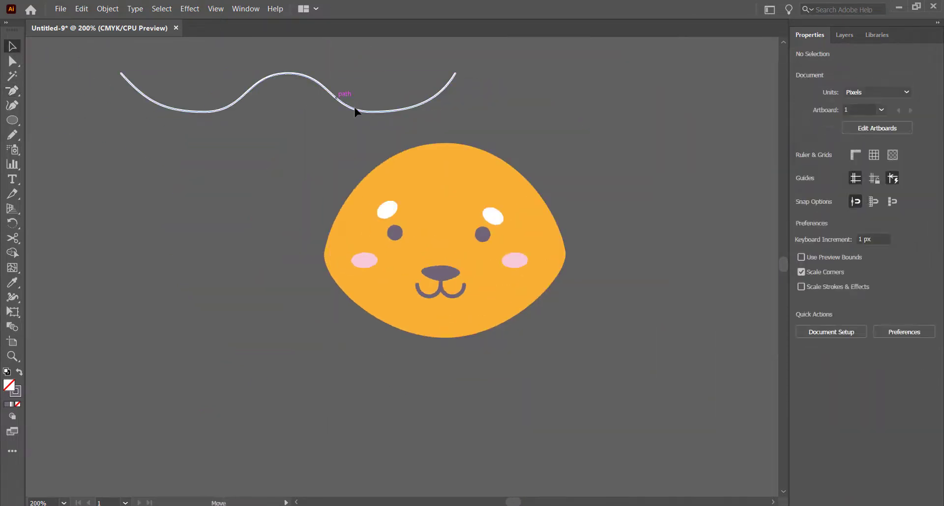
Place the white wavy line across the face and scale it to extend slightly past both sides of the head
{"action": "left_click_drag", "start_coordinate": [352, 103], "coordinate": [482, 268]}
{"action": "key", "text": "shift+Up"}
{"action": "key", "text": "shift+Right"}
{"action": "key", "text": "shift+Right"}
{"action": "key", "text": "shift+Right"}
{"action": "mouse_move", "coordinate": [623, 265]}
{"action": "left_mouse_down"}
{"action": "mouse_move", "coordinate": [562, 254]}
{"action": "mouse_move", "coordinate": [575, 271]}
{"action": "left_mouse_up"}
{"action": "key", "text": "shift+Down"}
{"action": "key", "text": "Left"}
{"action": "key", "text": "Left"}
{"action": "key", "text": "Up"}
{"action": "key", "text": "Up"}
{"action": "left_click", "coordinate": [583, 289]}
Select the nose and mouth together and center them under the middle crest of the wavy line
{"action": "left_click", "coordinate": [437, 276]}
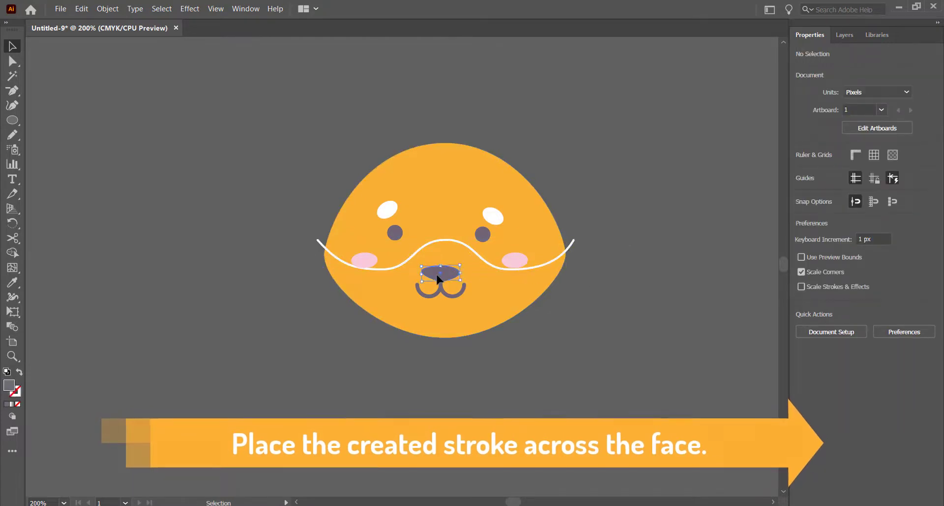
{"action": "left_click", "coordinate": [438, 293], "text": "shift"}
{"action": "key", "text": "ctrl+equal"}
{"action": "key", "text": "ctrl+equal"}
{"action": "left_click", "coordinate": [413, 292]}
{"action": "left_click", "coordinate": [411, 255]}
{"action": "left_click", "coordinate": [418, 294], "text": "shift"}
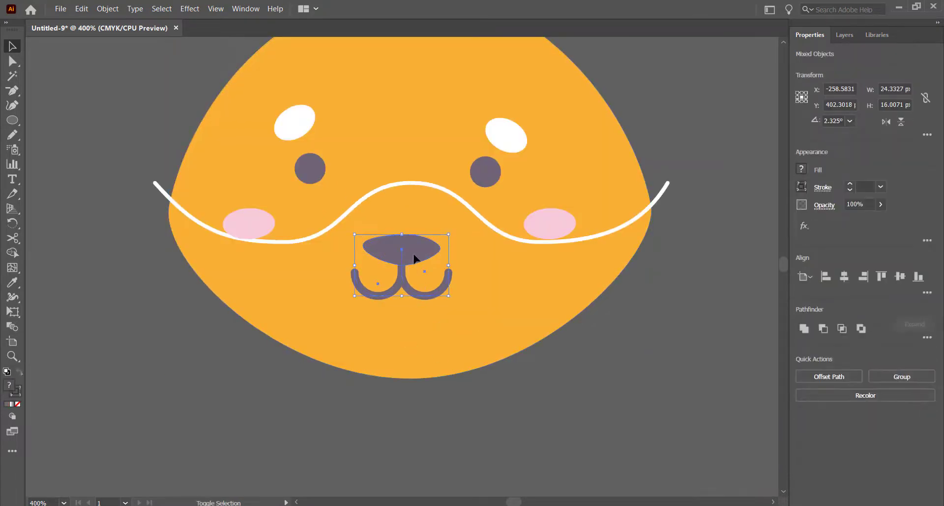
{"action": "left_click_drag", "start_coordinate": [413, 253], "coordinate": [452, 254]}
{"action": "left_click_drag", "start_coordinate": [448, 249], "coordinate": [418, 225]}
Move the smaller left cheek above the wavy line and replace the right cheek with a copy of it
{"action": "scroll", "coordinate": [417, 225], "scroll_direction": "up", "scroll_amount": 4}
{"action": "left_click_drag", "start_coordinate": [247, 320], "coordinate": [554, 301]}
{"action": "left_click", "coordinate": [567, 319]}
{"action": "key", "text": "Delete"}
Move both eyes with their eyebrows slightly up and outward from the face's center
{"action": "left_click", "coordinate": [486, 266]}
{"action": "left_click_drag", "start_coordinate": [507, 230], "coordinate": [517, 219]}
{"action": "left_click", "coordinate": [310, 262]}
{"action": "left_click_drag", "start_coordinate": [295, 218], "coordinate": [290, 204]}
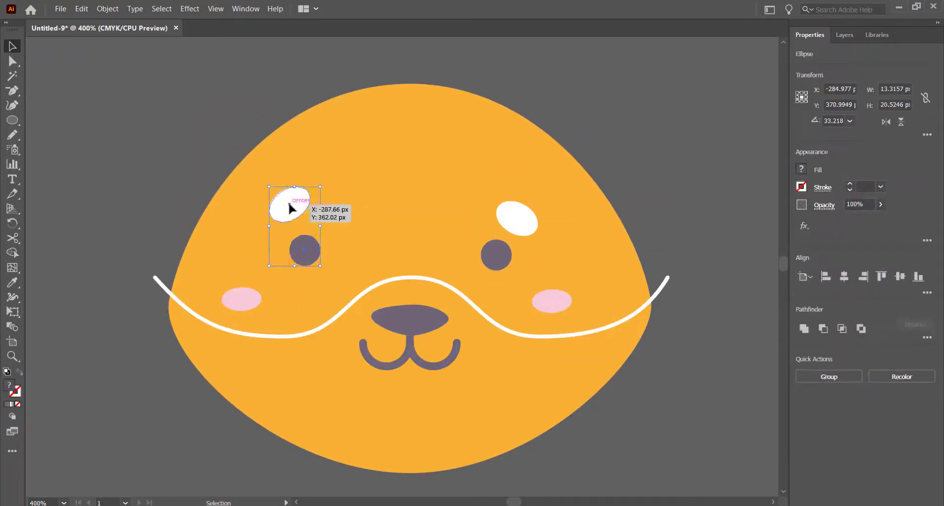
{"action": "left_click", "coordinate": [182, 165]}
Raise the head's bottom anchor point to flatten the chin
{"action": "key", "text": "ctrl+minus"}
{"action": "key", "text": "a"}
{"action": "left_click", "coordinate": [392, 383]}
{"action": "left_click_drag", "start_coordinate": [410, 422], "coordinate": [410, 388]}
{"action": "key", "text": "v"}
{"action": "left_click", "coordinate": [552, 278]}
{"action": "key", "text": "ctrl+minus"}
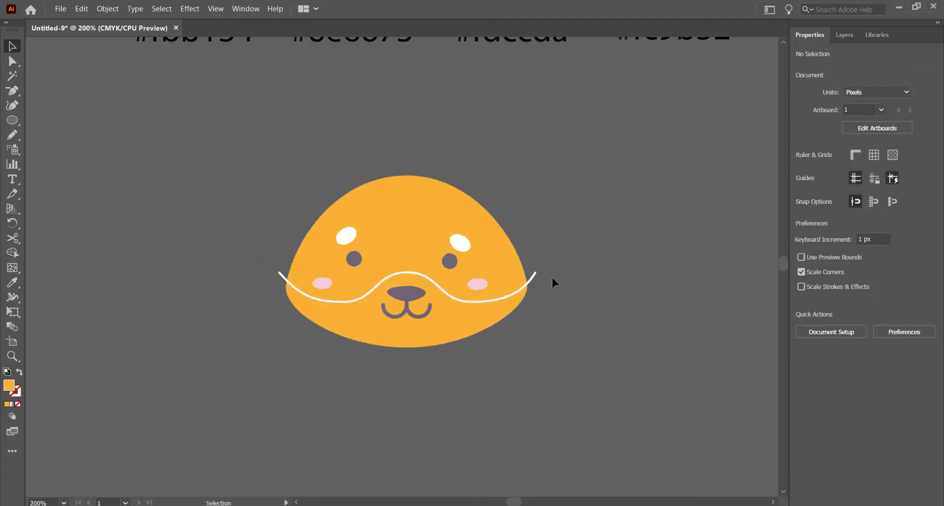
Divide the head along the wavy line with the Pathfinder and ungroup the resulting pieces
{"action": "left_click_drag", "start_coordinate": [552, 278], "coordinate": [502, 307]}
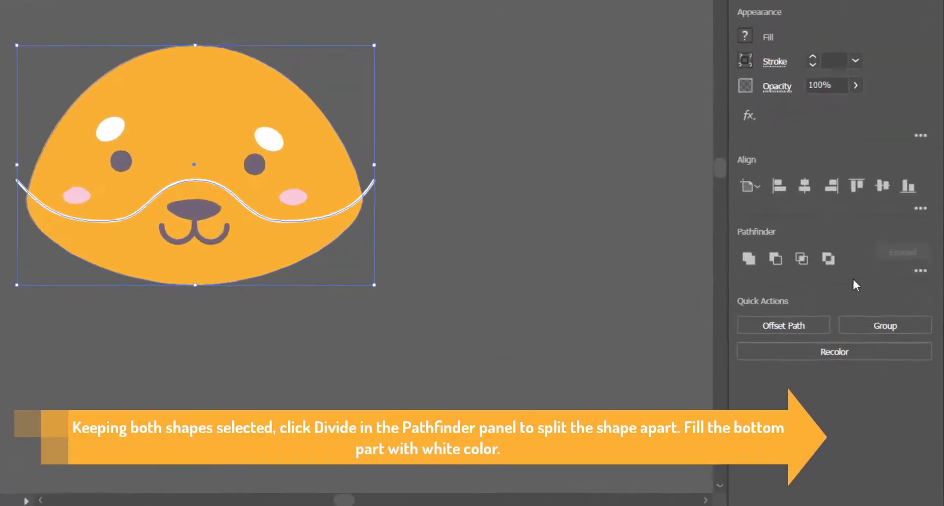
{"action": "left_click", "coordinate": [920, 271]}
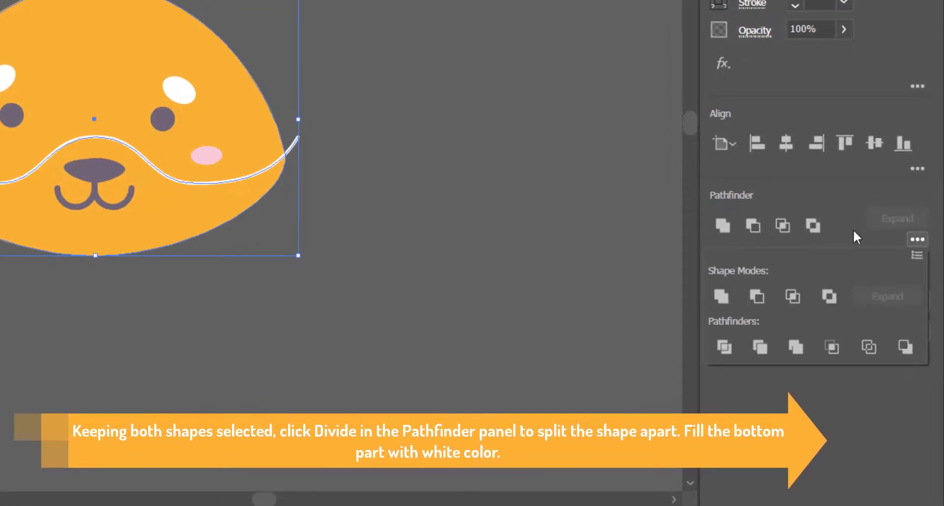
{"action": "left_click", "coordinate": [725, 347]}
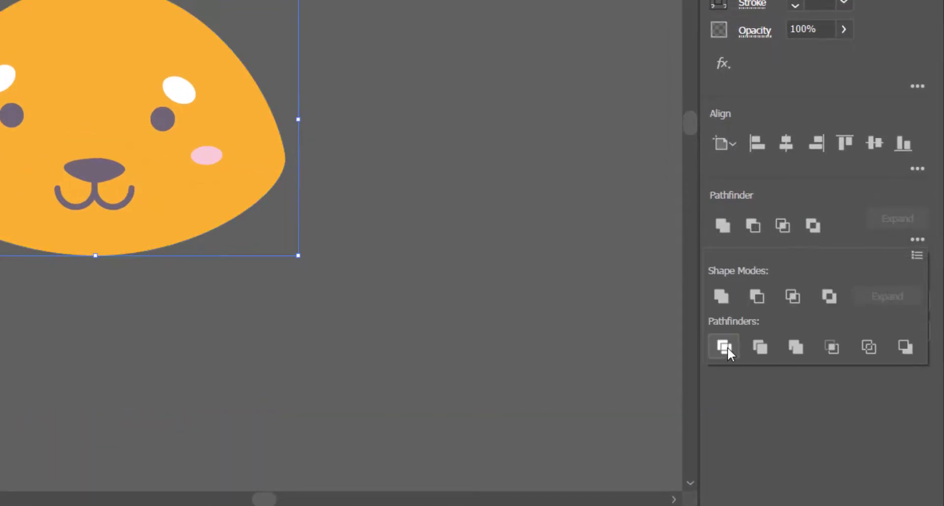
{"action": "left_click", "coordinate": [396, 269]}
{"action": "left_click", "coordinate": [396, 269]}
{"action": "left_click", "coordinate": [209, 199]}
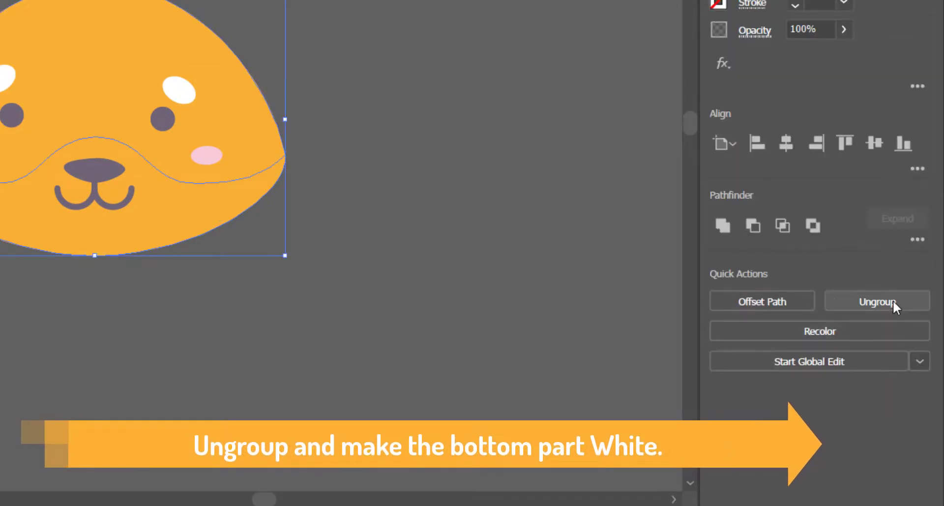
{"action": "left_click", "coordinate": [893, 300]}
{"action": "left_click", "coordinate": [384, 239]}
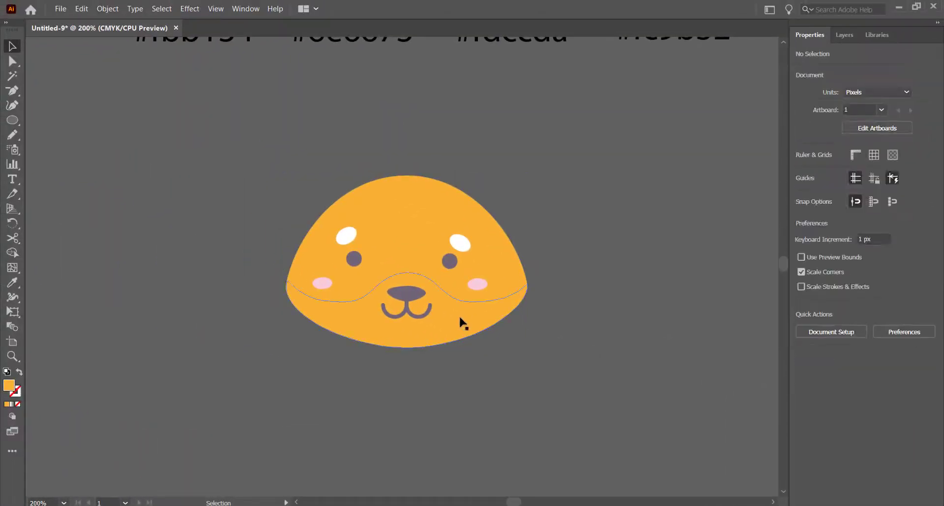
Fill the lower part of the divided head with white #ffffff
{"action": "left_click", "coordinate": [459, 315]}
{"action": "double_click", "coordinate": [9, 385]}
{"action": "type", "text": "ffffff"}
{"action": "key", "text": "Return"}
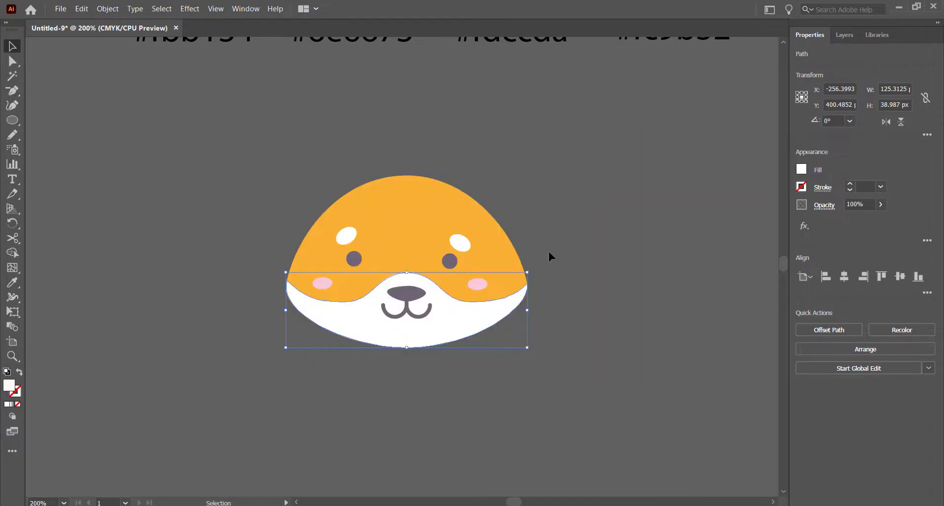
{"action": "left_click", "coordinate": [558, 269]}
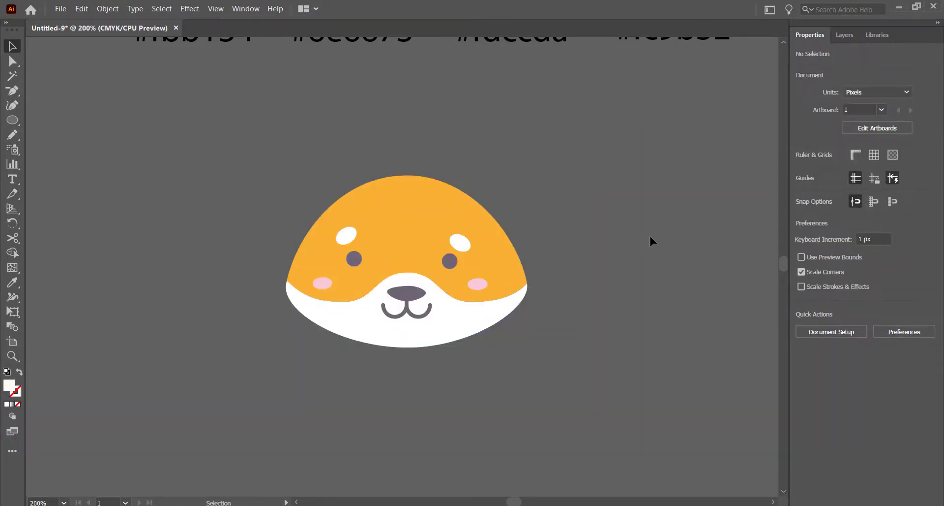
Create a three-sided polygon with a 50 px radius beside the head and resize it to 65 × 60 px
{"action": "left_click_drag", "start_coordinate": [12, 120], "coordinate": [54, 148]}
{"action": "left_click", "coordinate": [326, 206]}
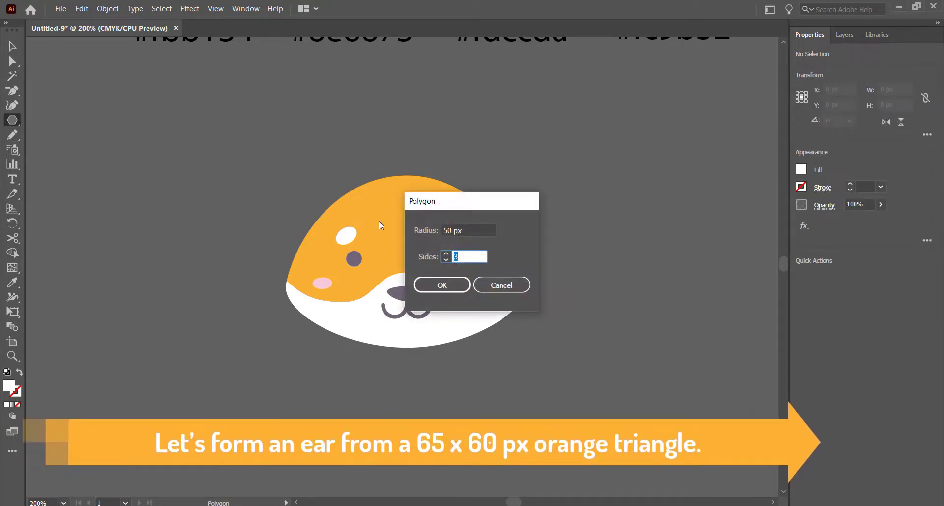
{"action": "key", "text": "Return"}
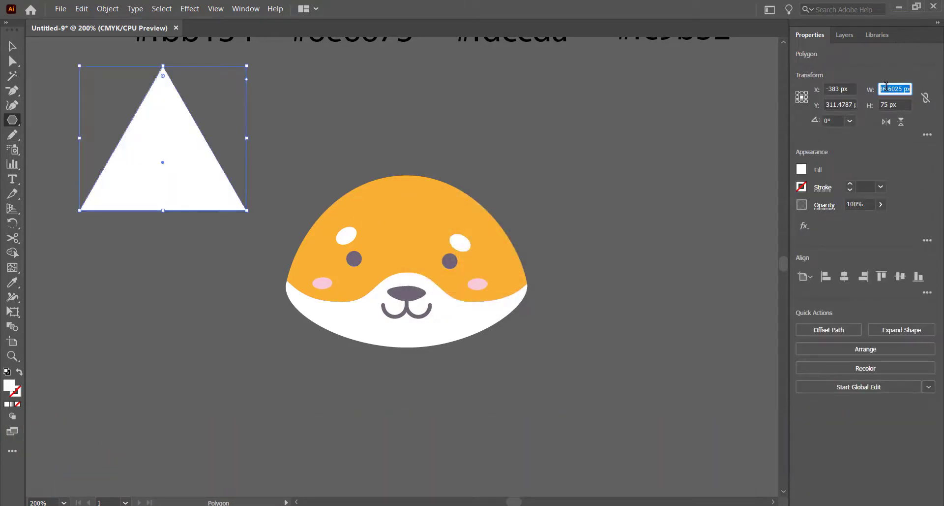
{"action": "key", "text": "Tab"}
{"action": "type", "text": "60"}
{"action": "key", "text": "Return"}
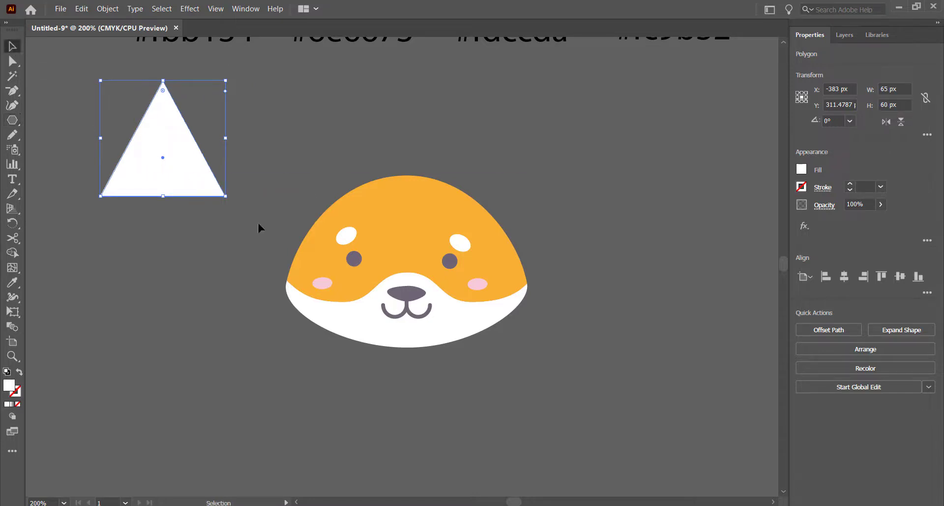
Apply an Arc warp effect to the triangle with vertical orientation and 20% bend
{"action": "left_click", "coordinate": [189, 8]}
{"action": "mouse_move", "coordinate": [243, 186]}
{"action": "left_click", "coordinate": [337, 185]}
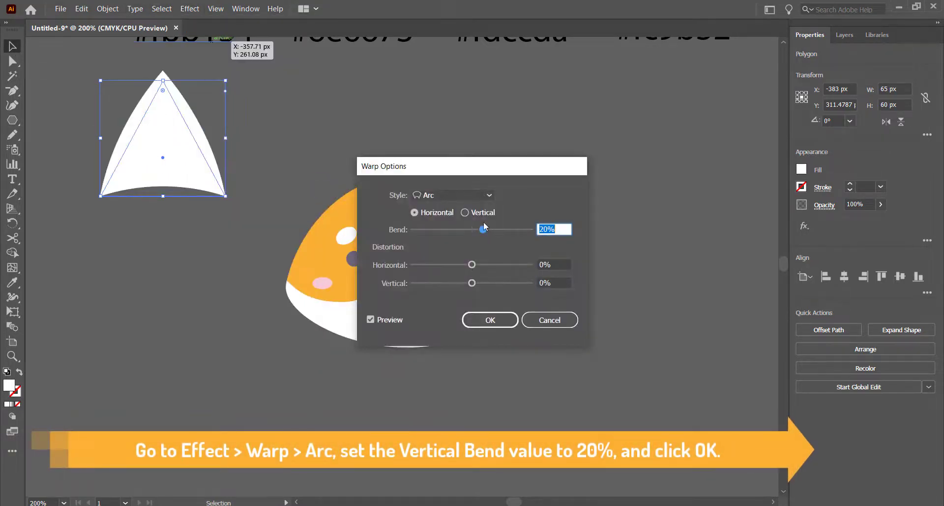
{"action": "left_click", "coordinate": [397, 320]}
{"action": "left_click", "coordinate": [464, 320]}
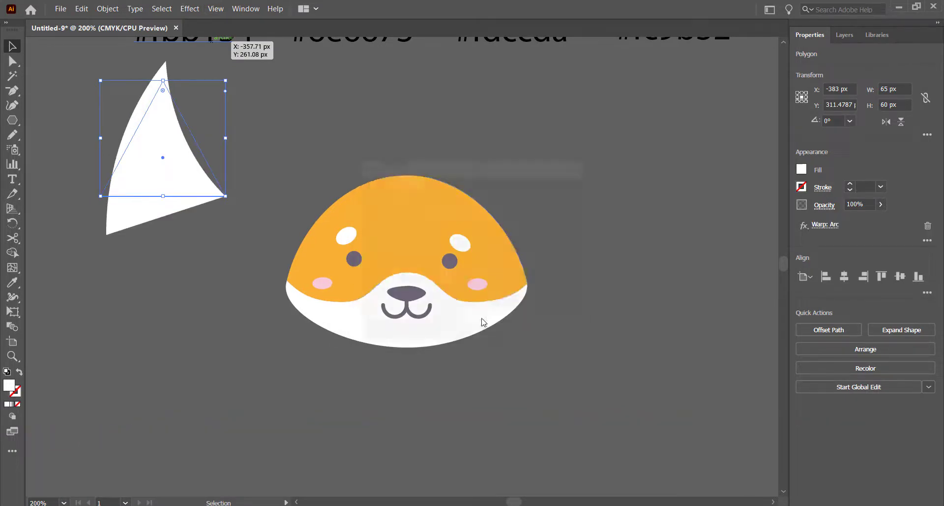
Fill the warped triangle with the darker orange #fc9b32 from the palette
{"action": "scroll", "coordinate": [421, 270], "scroll_direction": "up", "scroll_amount": 3}
{"action": "key", "text": "i"}
{"action": "left_click", "coordinate": [675, 103]}
{"action": "key", "text": "v"}
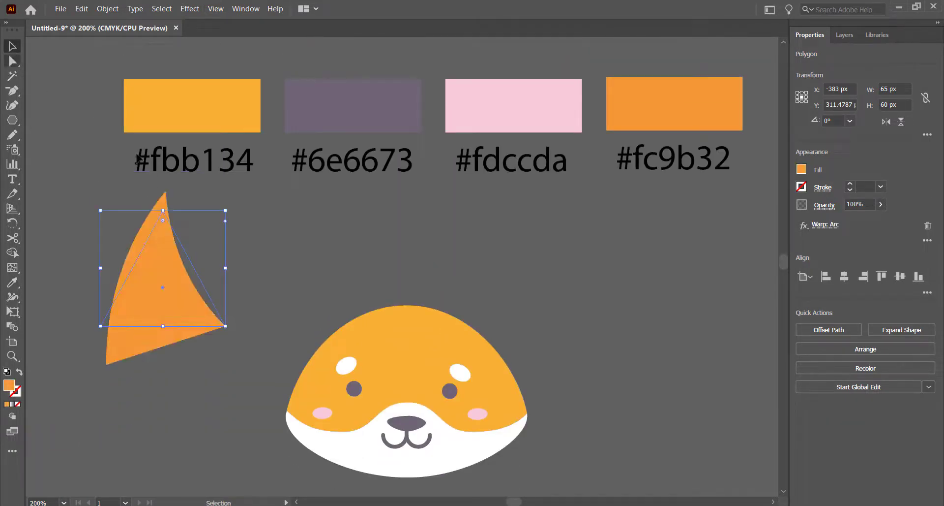
Expand the ear shape's appearance and round all three of its corners
{"action": "left_click", "coordinate": [186, 285]}
{"action": "left_click", "coordinate": [107, 9]}
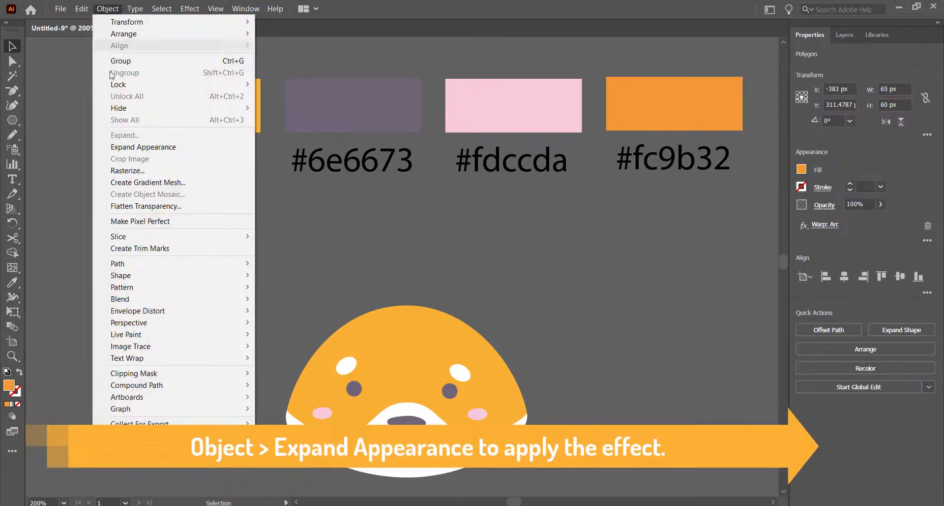
{"action": "left_click", "coordinate": [148, 146]}
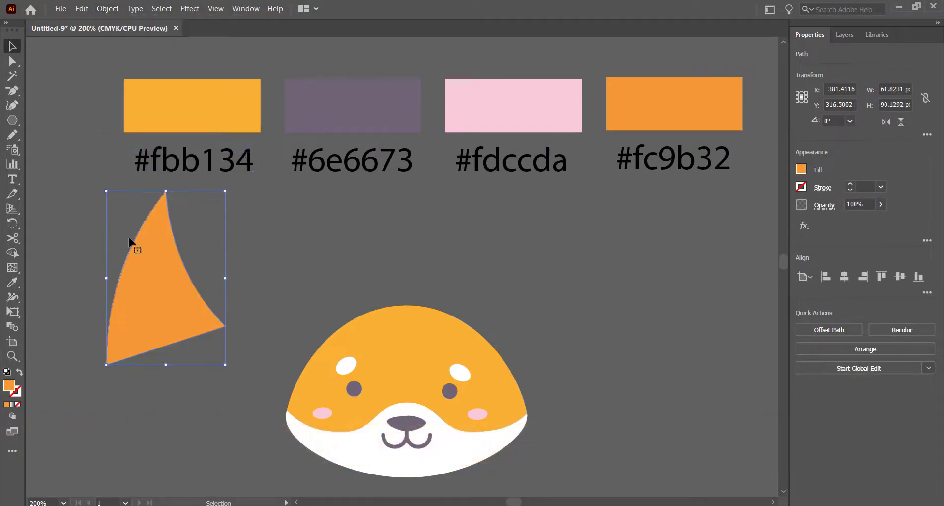
{"action": "left_click", "coordinate": [12, 63]}
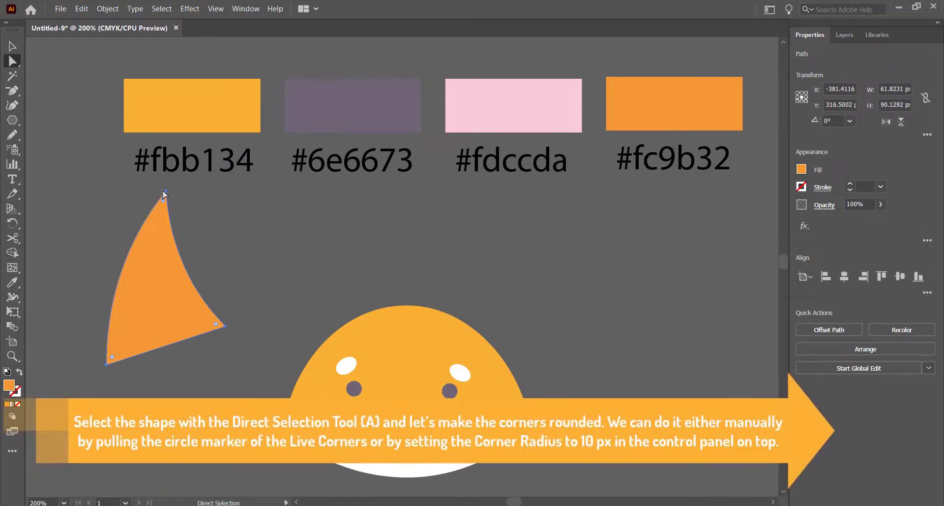
{"action": "left_click_drag", "start_coordinate": [163, 210], "coordinate": [163, 243]}
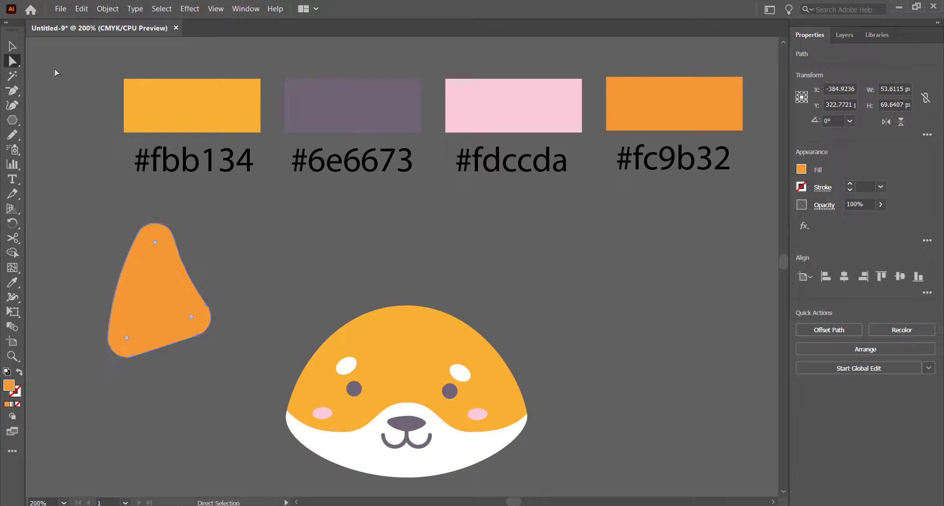
Duplicate the rounded ear shape in place and fill the copy with white #ffffff
{"action": "key", "text": "ctrl+c"}
{"action": "key", "text": "v"}
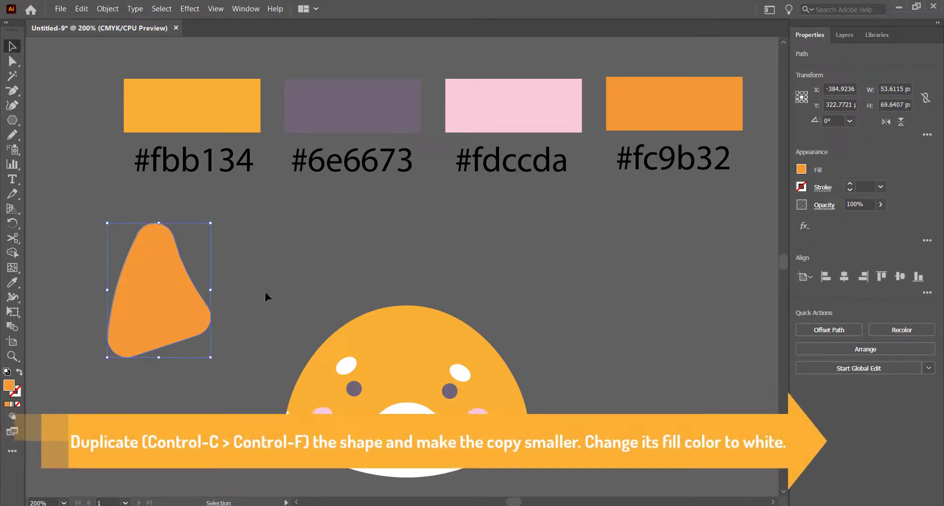
{"action": "double_click", "coordinate": [10, 387]}
{"action": "left_click", "coordinate": [322, 224]}
{"action": "left_click_drag", "start_coordinate": [319, 212], "coordinate": [311, 176]}
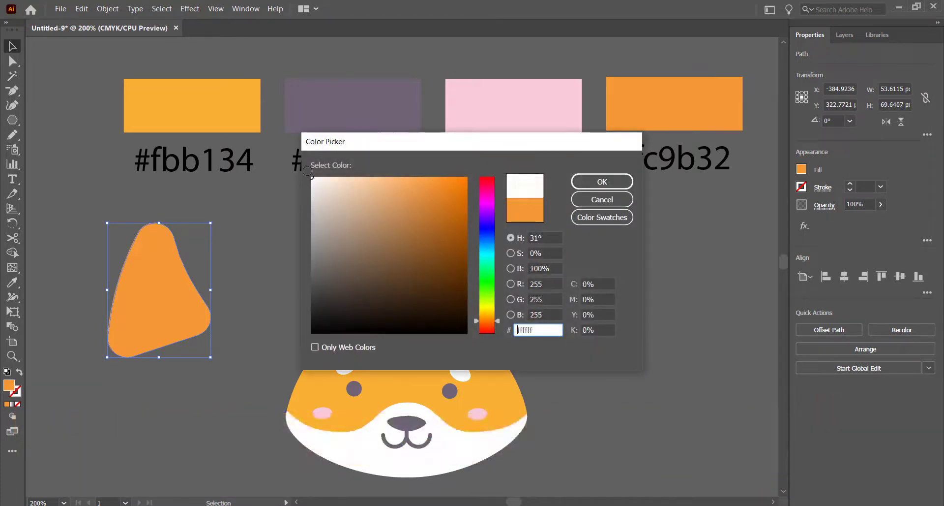
{"action": "left_click", "coordinate": [602, 181]}
Scale the white copy down to about 29 × 42 px and place it inside the orange ear as the inner ear
{"action": "left_click_drag", "start_coordinate": [210, 357], "coordinate": [186, 341]}
{"action": "left_click_drag", "start_coordinate": [155, 306], "coordinate": [145, 322]}
{"action": "left_click_drag", "start_coordinate": [176, 272], "coordinate": [187, 257]}
{"action": "key", "text": "ctrl+z"}
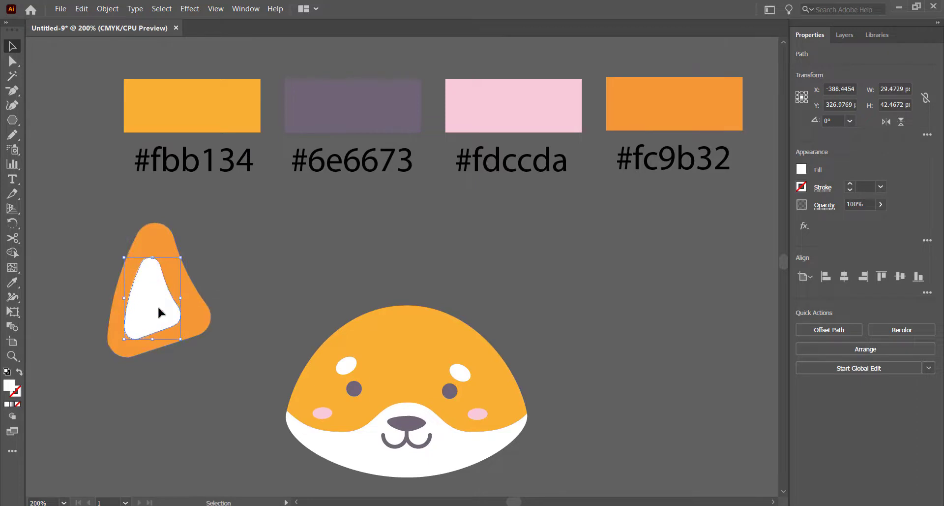
Group the two ear shapes, rotate the group about 24° counterclockwise and move it onto the head's upper left side
{"action": "left_click", "coordinate": [235, 257]}
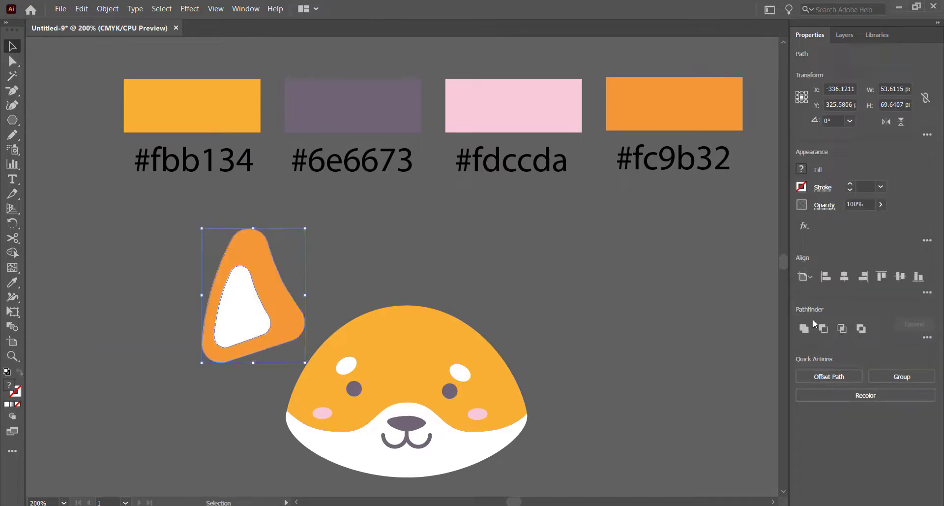
{"action": "left_click_drag", "start_coordinate": [309, 225], "coordinate": [277, 209]}
{"action": "left_click_drag", "start_coordinate": [260, 320], "coordinate": [314, 329]}
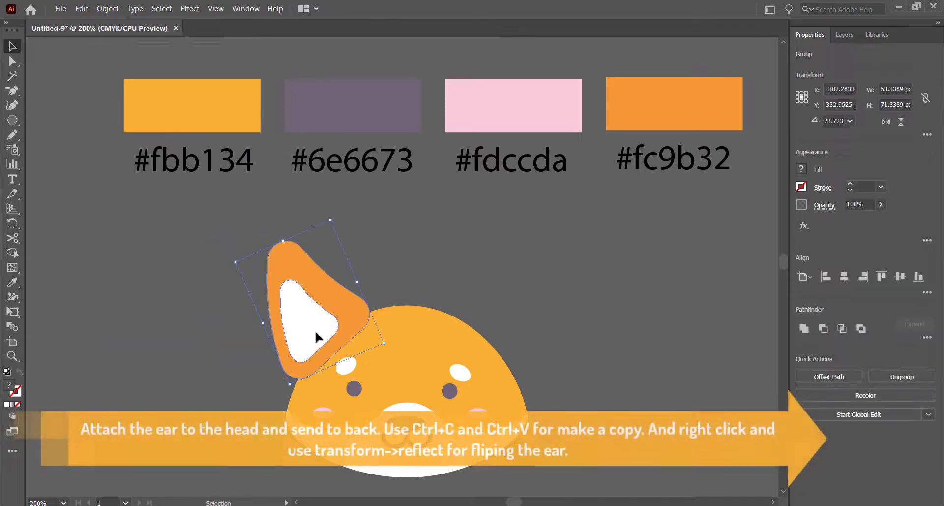
Shrink the ear group to about 39 × 52 px, fit it against the head's upper left edge and send it to the back
{"action": "left_click_drag", "start_coordinate": [385, 346], "coordinate": [364, 335]}
{"action": "mouse_move", "coordinate": [320, 319]}
{"action": "left_mouse_down"}
{"action": "mouse_move", "coordinate": [332, 324]}
{"action": "mouse_move", "coordinate": [323, 313]}
{"action": "left_mouse_up"}
{"action": "right_click", "coordinate": [334, 323]}
{"action": "mouse_move", "coordinate": [405, 269]}
{"action": "left_click", "coordinate": [220, 304]}
{"action": "left_click", "coordinate": [253, 334]}
Duplicate the ear group in place and shift the copy horizontally to the right across the head
{"action": "key", "text": "ctrl+c"}
{"action": "key", "text": "ctrl+f"}
{"action": "key", "text": "shift+Right"}
{"action": "key", "text": "shift+Right"}
{"action": "key", "text": "shift+Right"}
{"action": "key", "text": "shift+Right"}
{"action": "key", "text": "shift+Right"}
{"action": "key", "text": "shift+Right"}
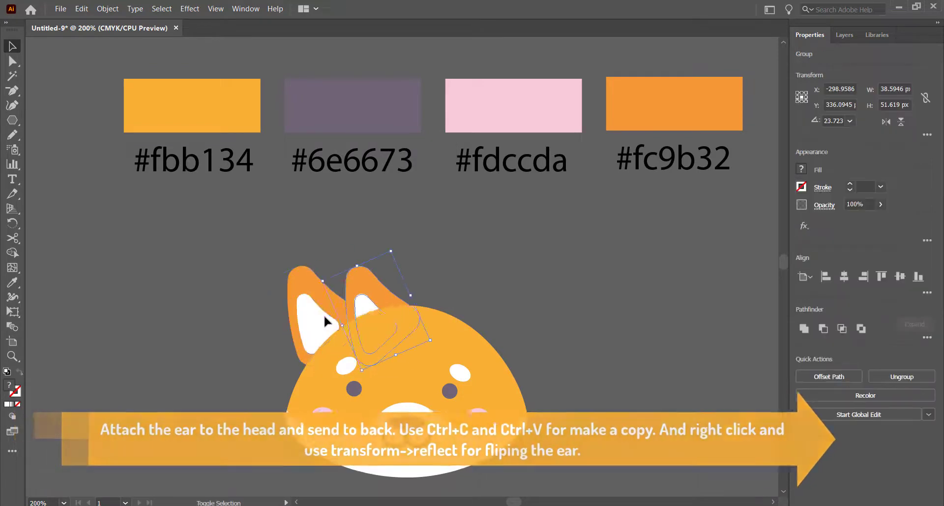
Reflect the ear copy so it mirrors the left ear and move it to the head's upper right edge
{"action": "right_click", "coordinate": [444, 310]}
{"action": "mouse_move", "coordinate": [483, 428]}
{"action": "left_click", "coordinate": [373, 466]}
{"action": "left_click", "coordinate": [479, 340]}
{"action": "key", "text": "shift+Right"}
{"action": "key", "text": "shift+Right"}
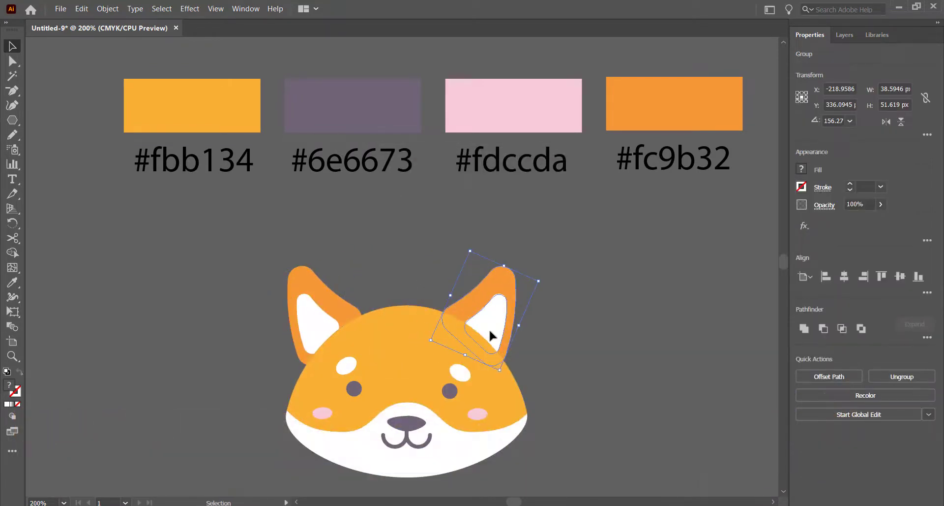
Cover the artboard with a 1000 × 1000 px background rectangle and fill it with the palette's pink #fdccda
{"action": "left_click", "coordinate": [552, 348]}
{"action": "scroll", "coordinate": [552, 347], "scroll_direction": "down", "scroll_amount": 5}
{"action": "key", "text": "ctrl+minus"}
{"action": "key", "text": "ctrl+minus"}
{"action": "key", "text": "ctrl+minus"}
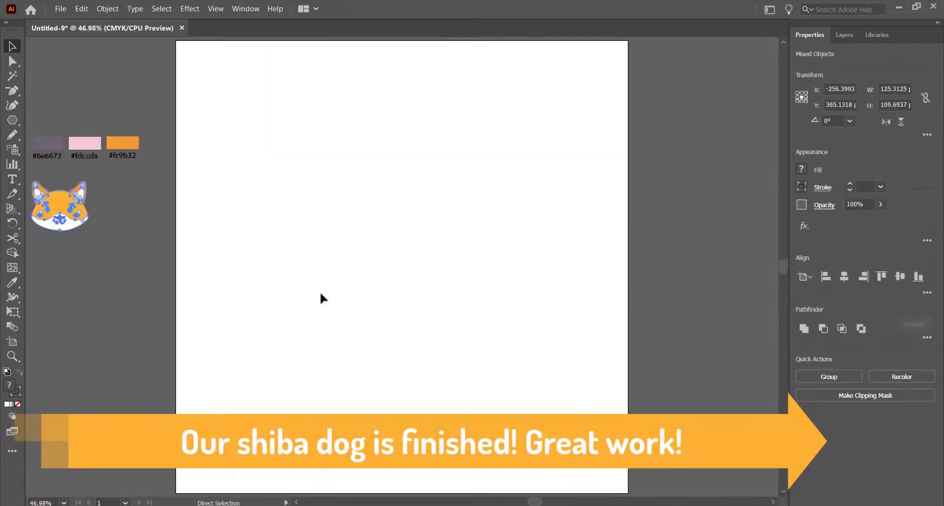
{"action": "left_click", "coordinate": [100, 158]}
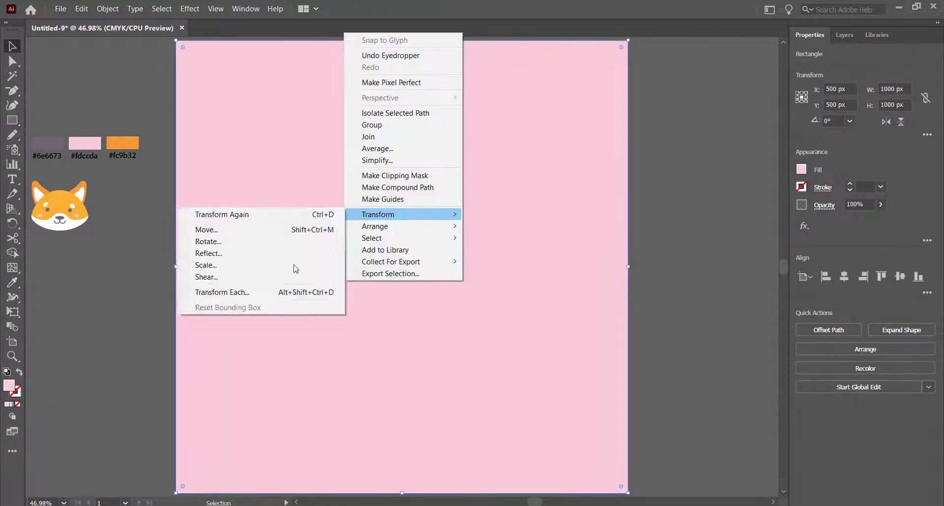